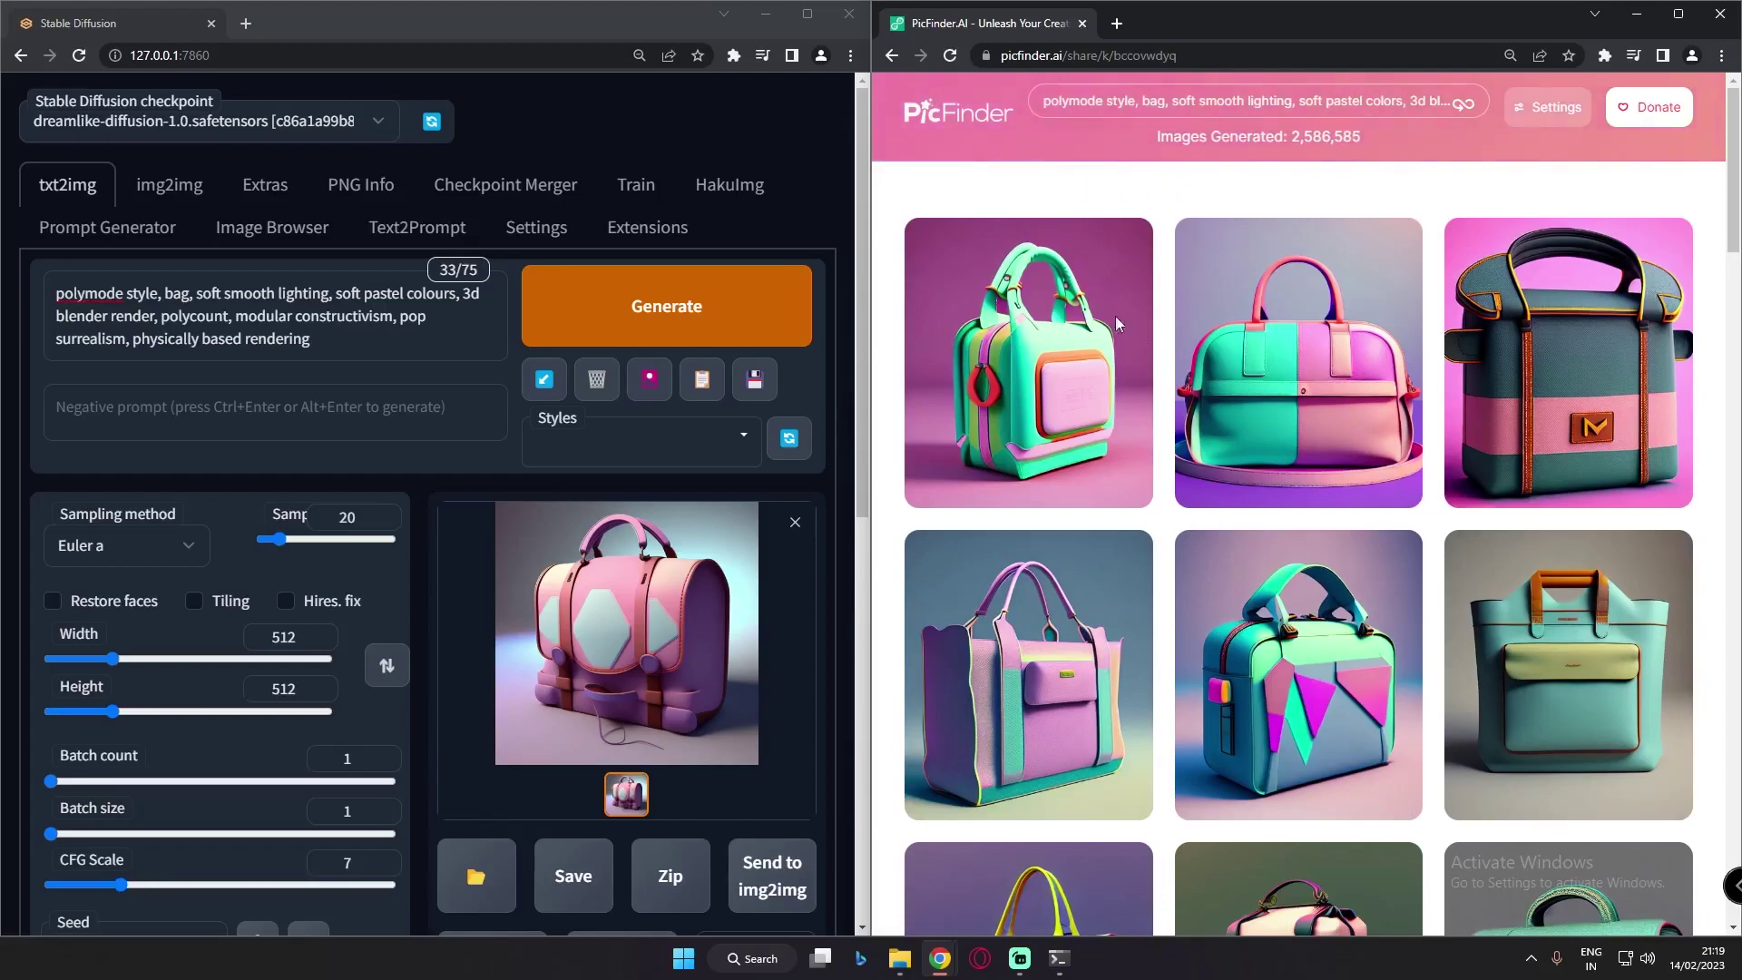
Check PicFinder's image size options and scroll through the pastel bag results beside the WebUI
left_click_drag(1733, 195, 1718, 293)
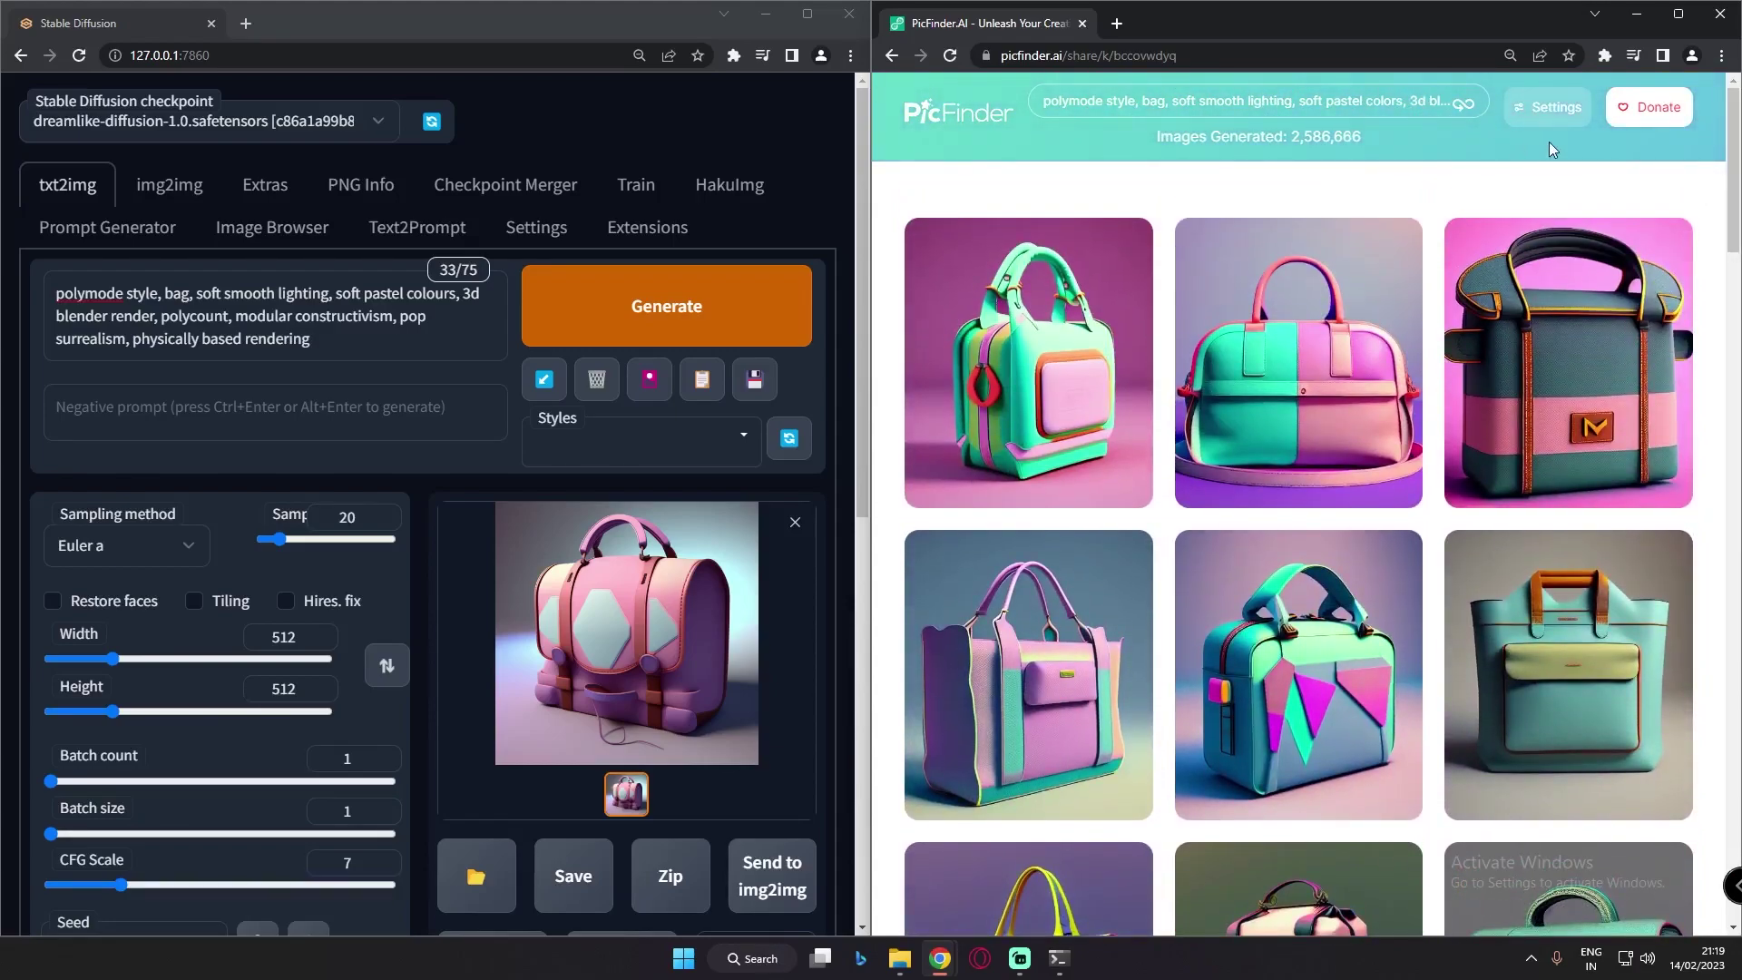
left_click(1544, 109)
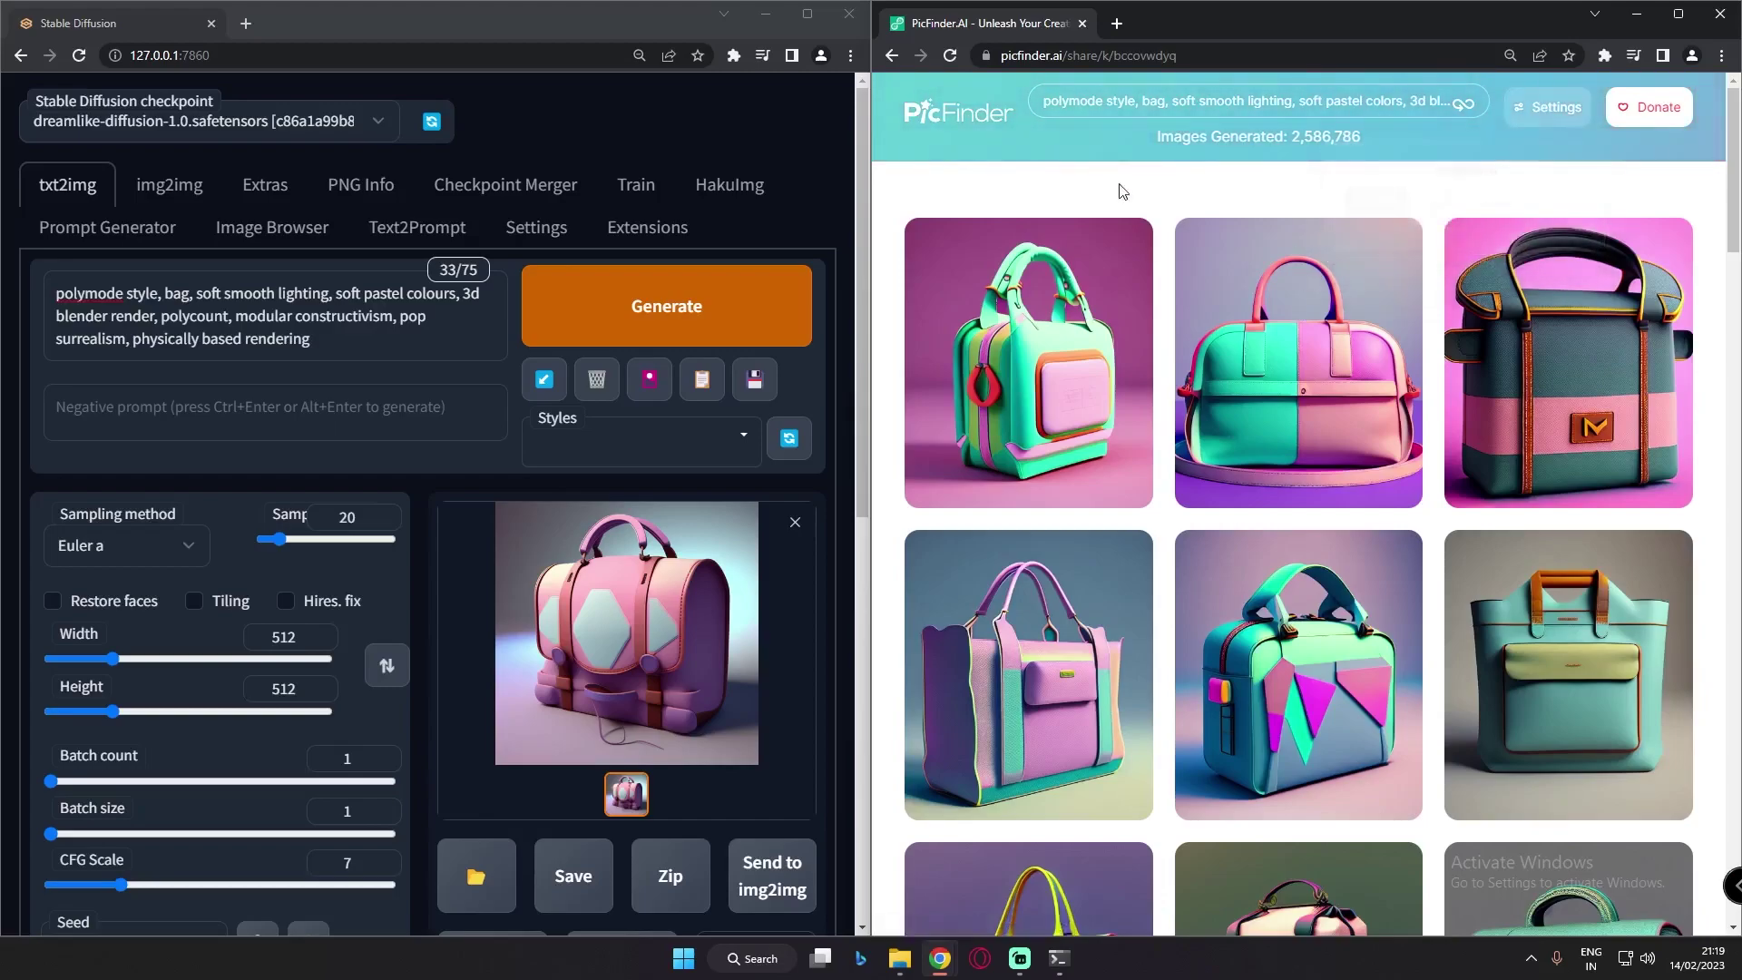
scroll(1192, 461, "down", 1)
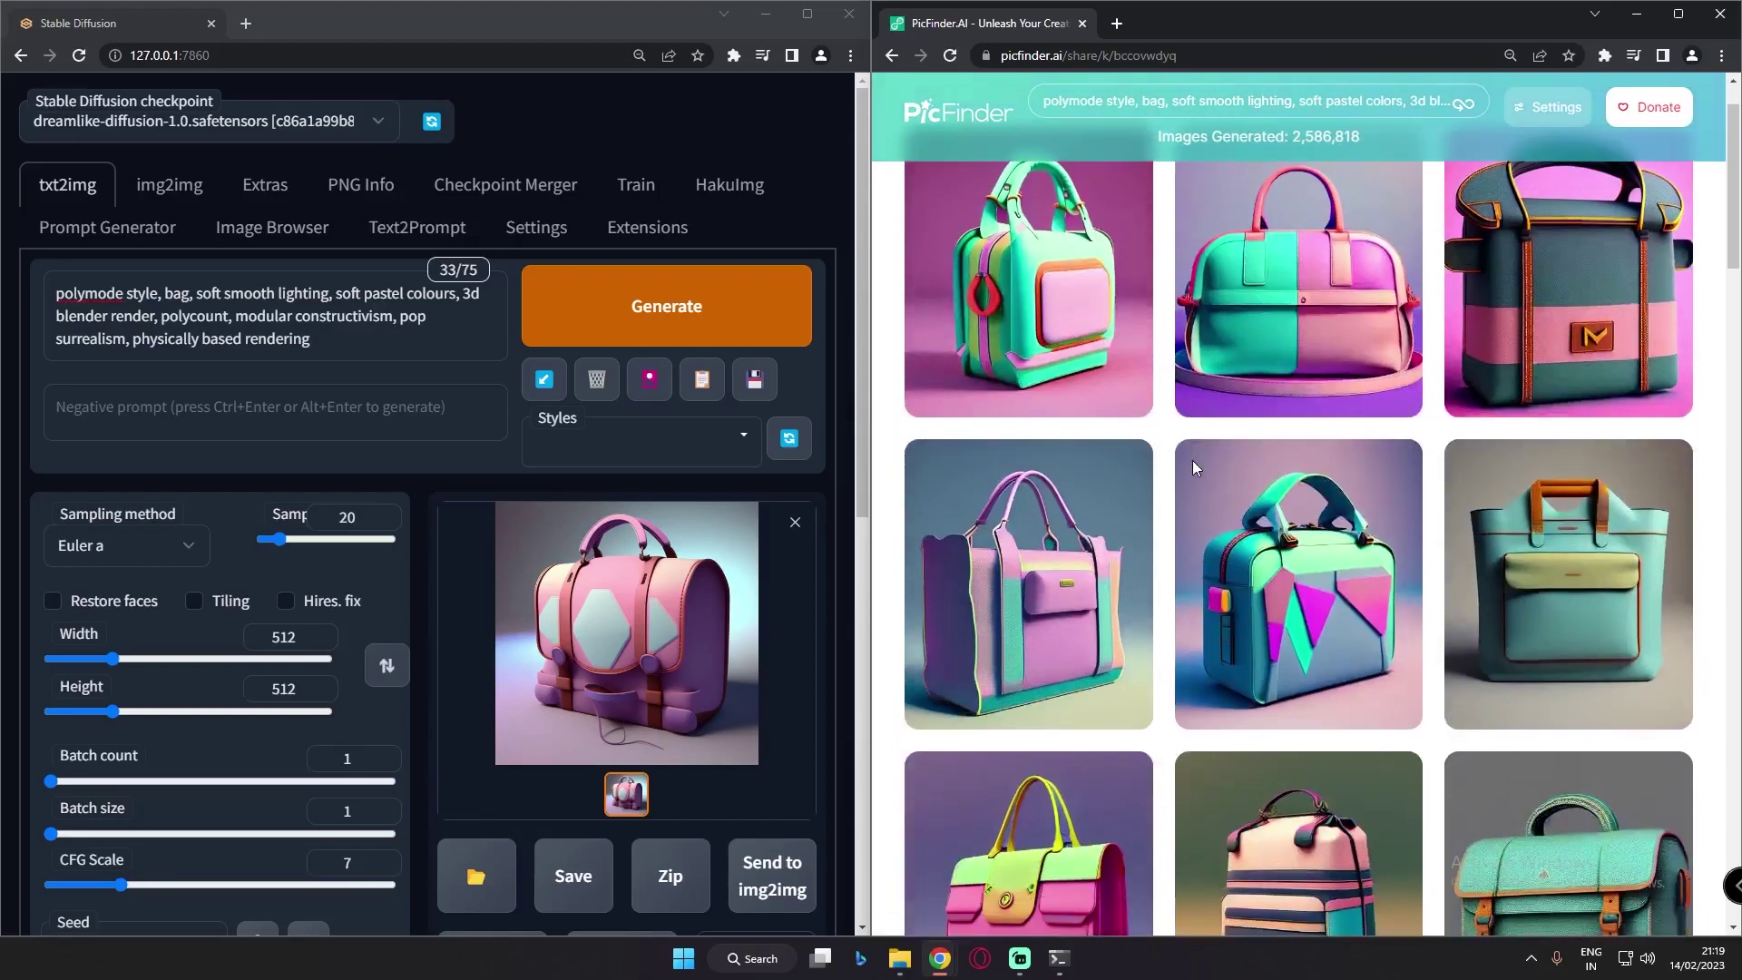
scroll(1188, 460, "up", 1)
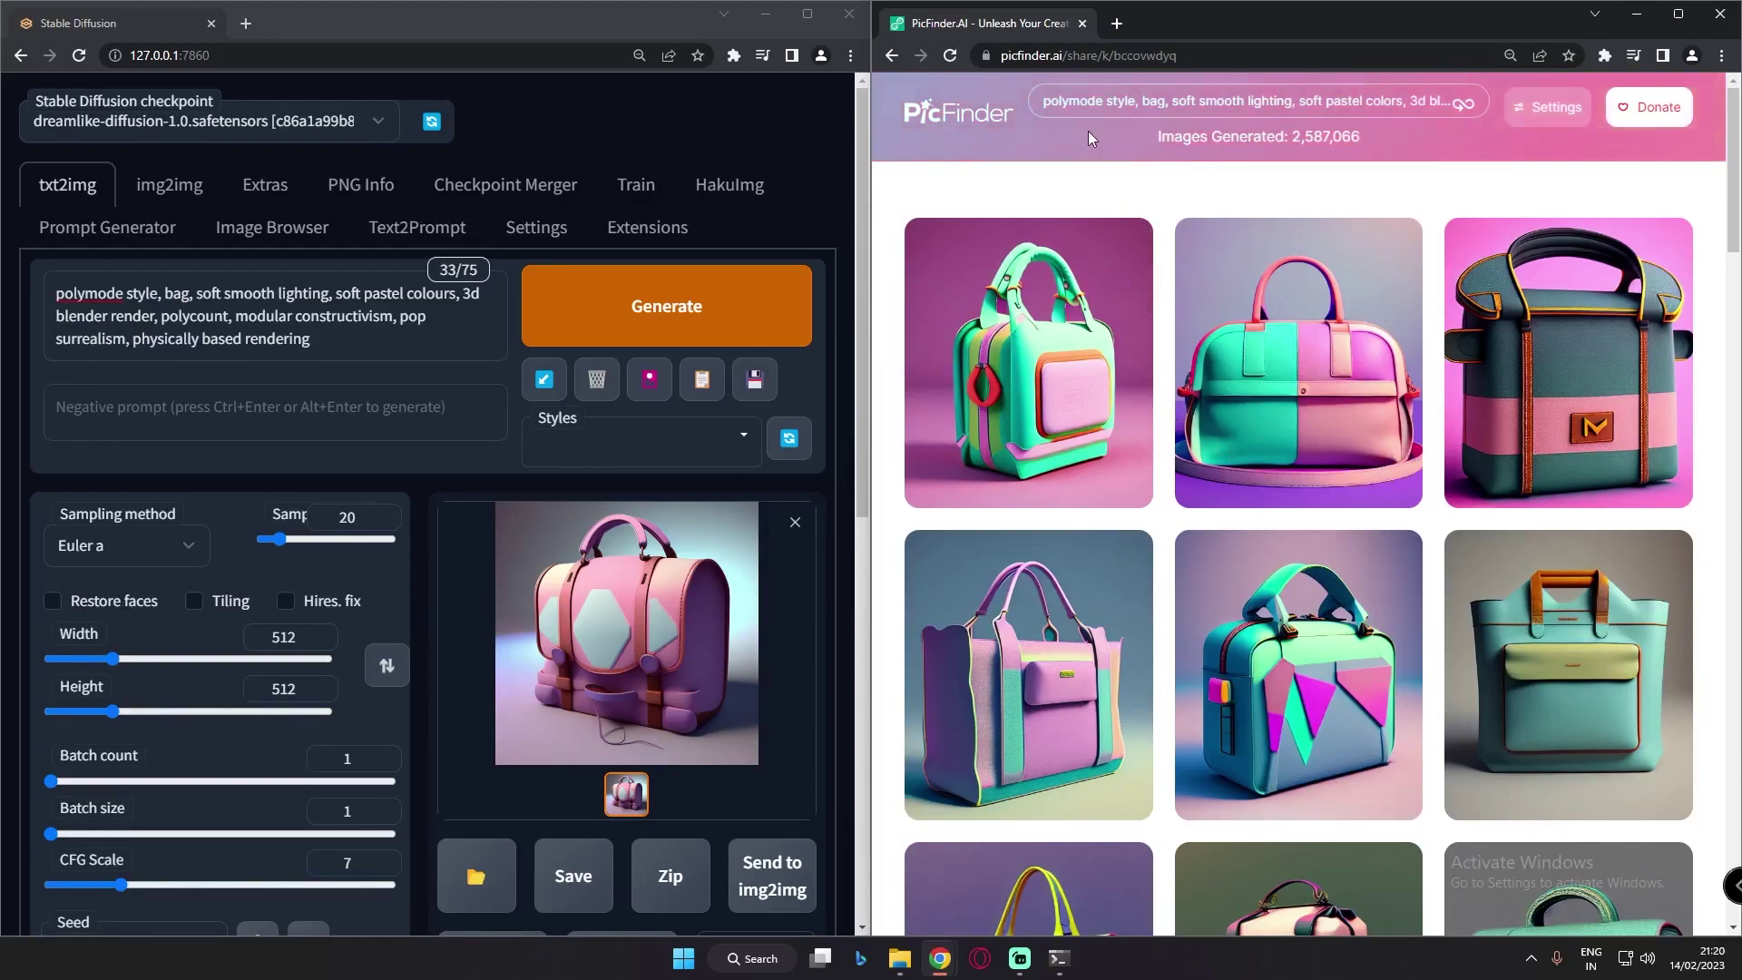
scroll(1733, 227, "down", 5)
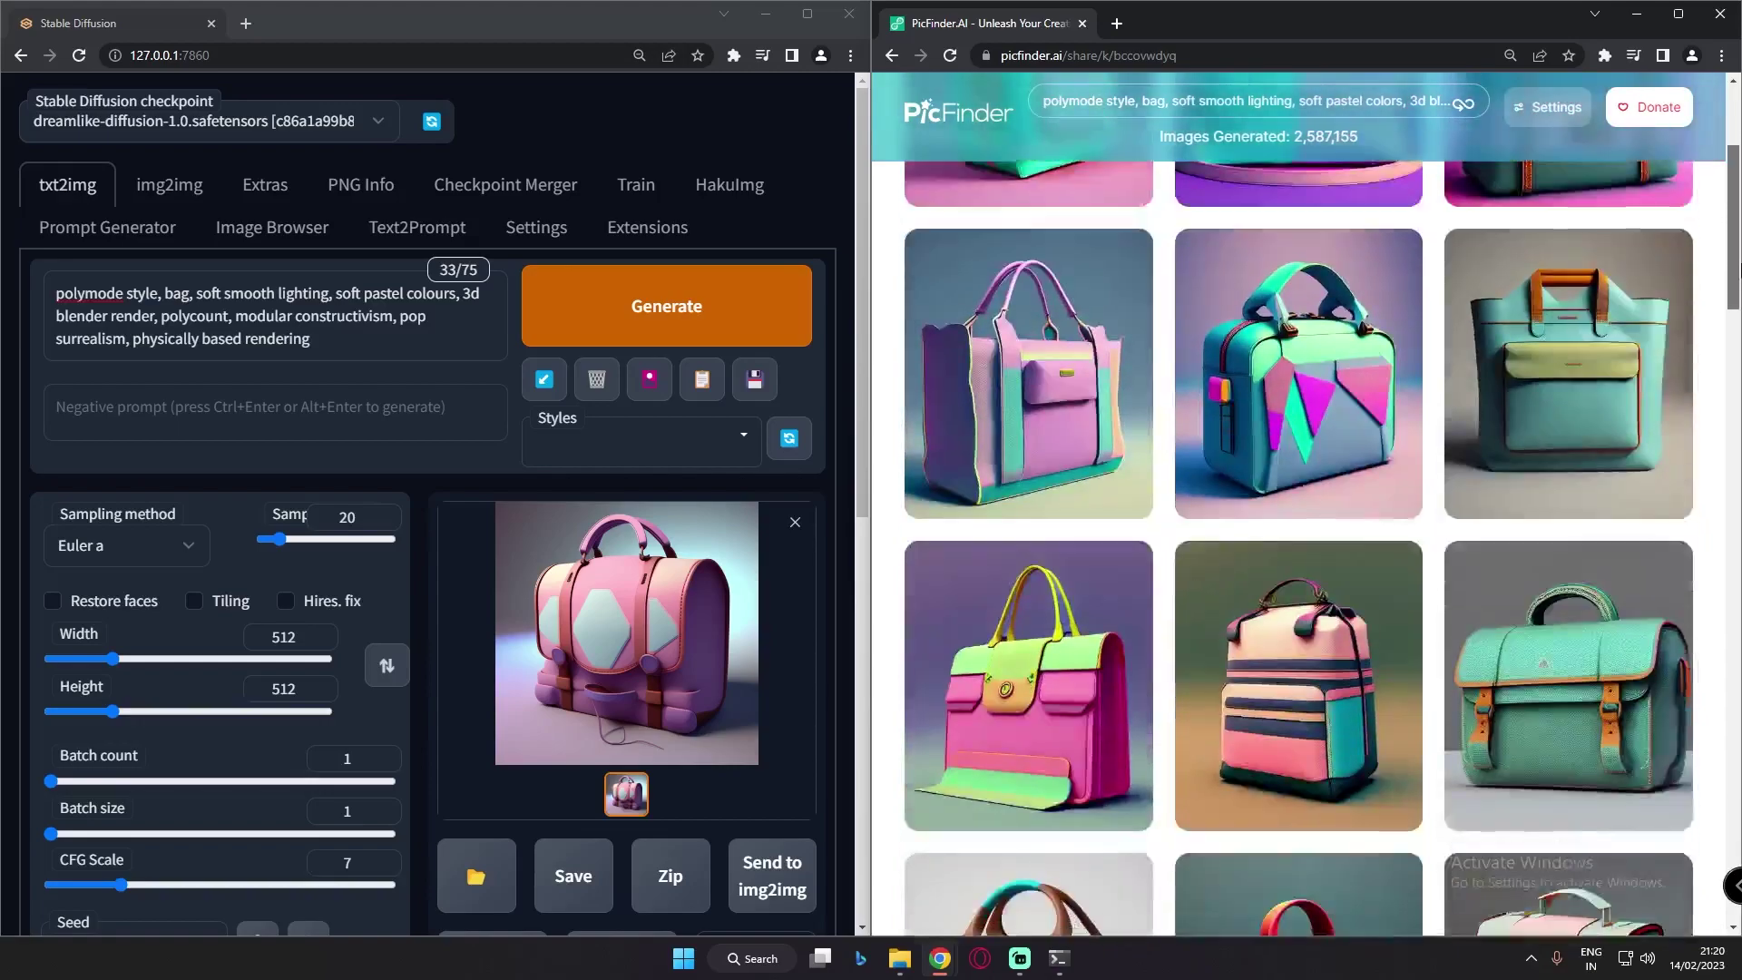
scroll(1298, 454, "down", 3)
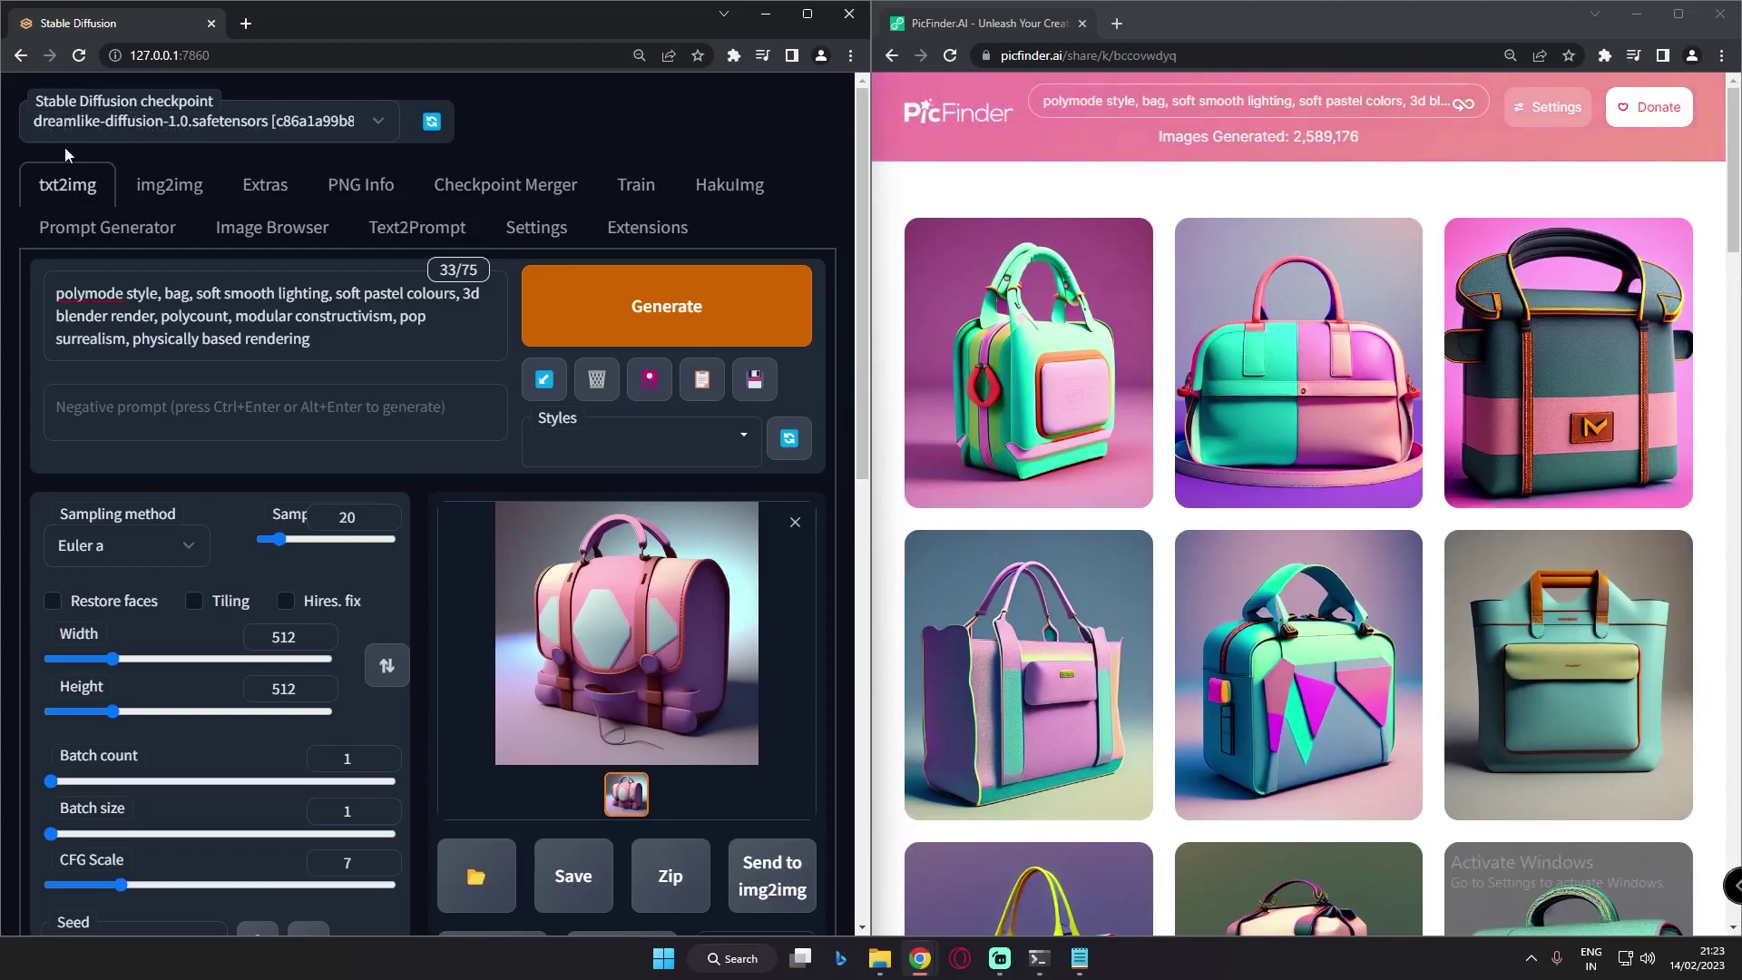
scroll(256, 541, "down", 7)
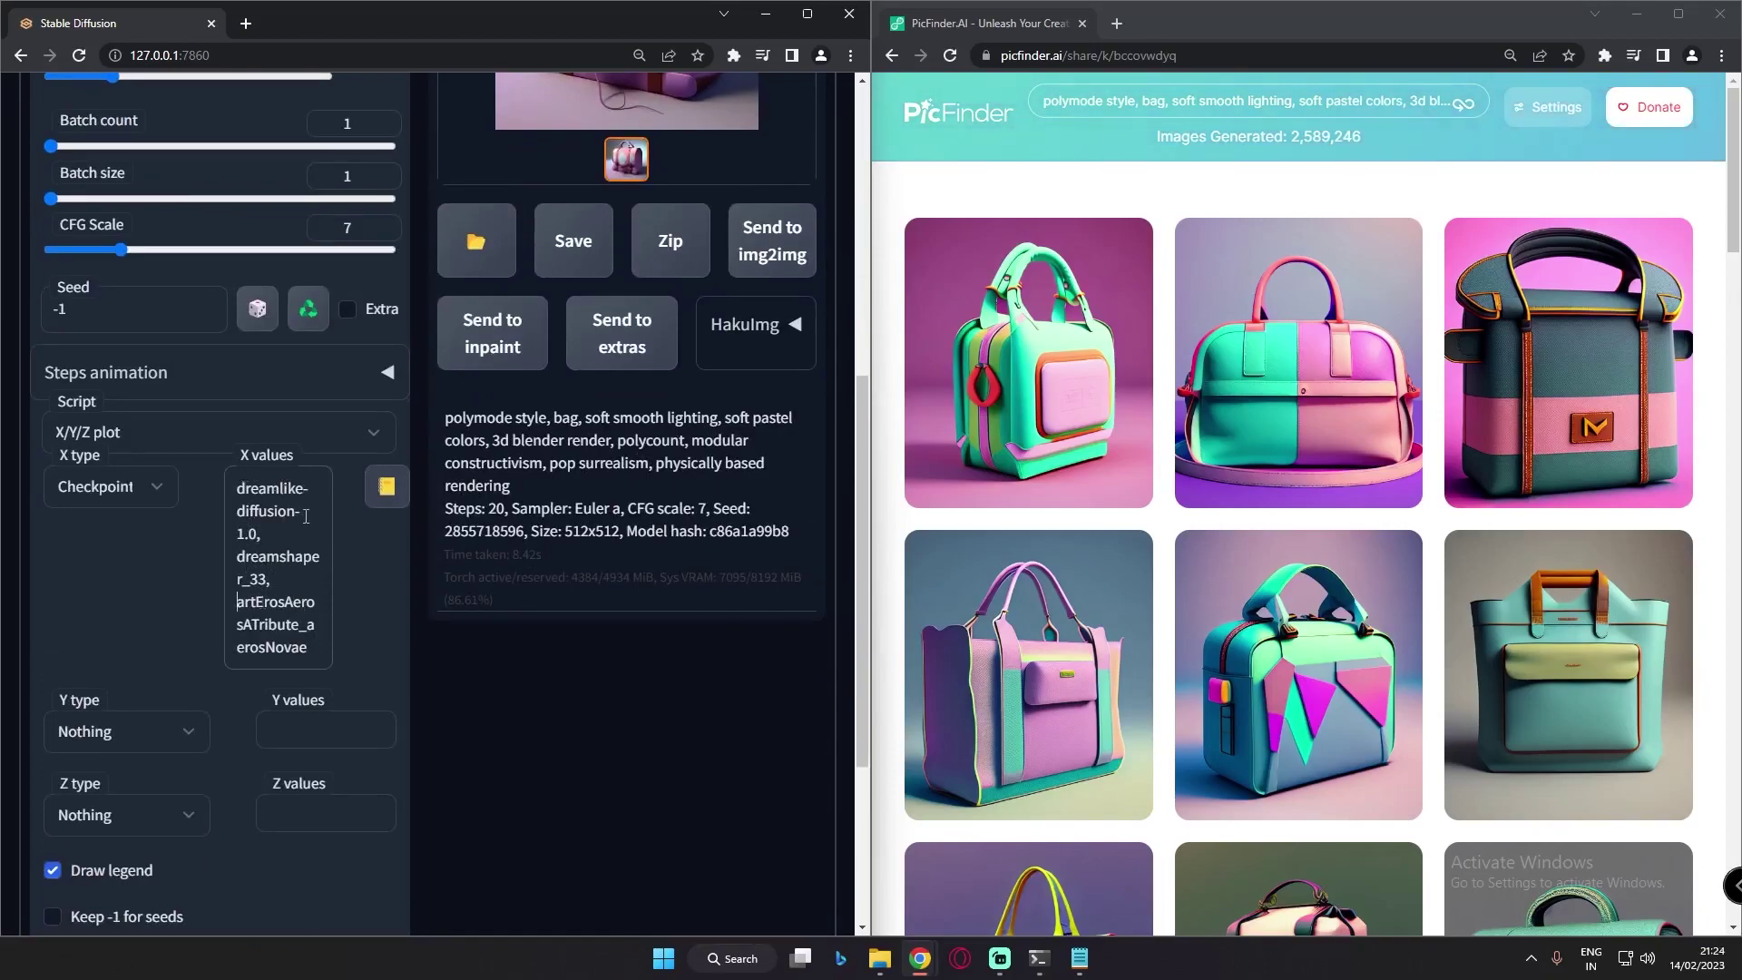
scroll(298, 522, "up", 6)
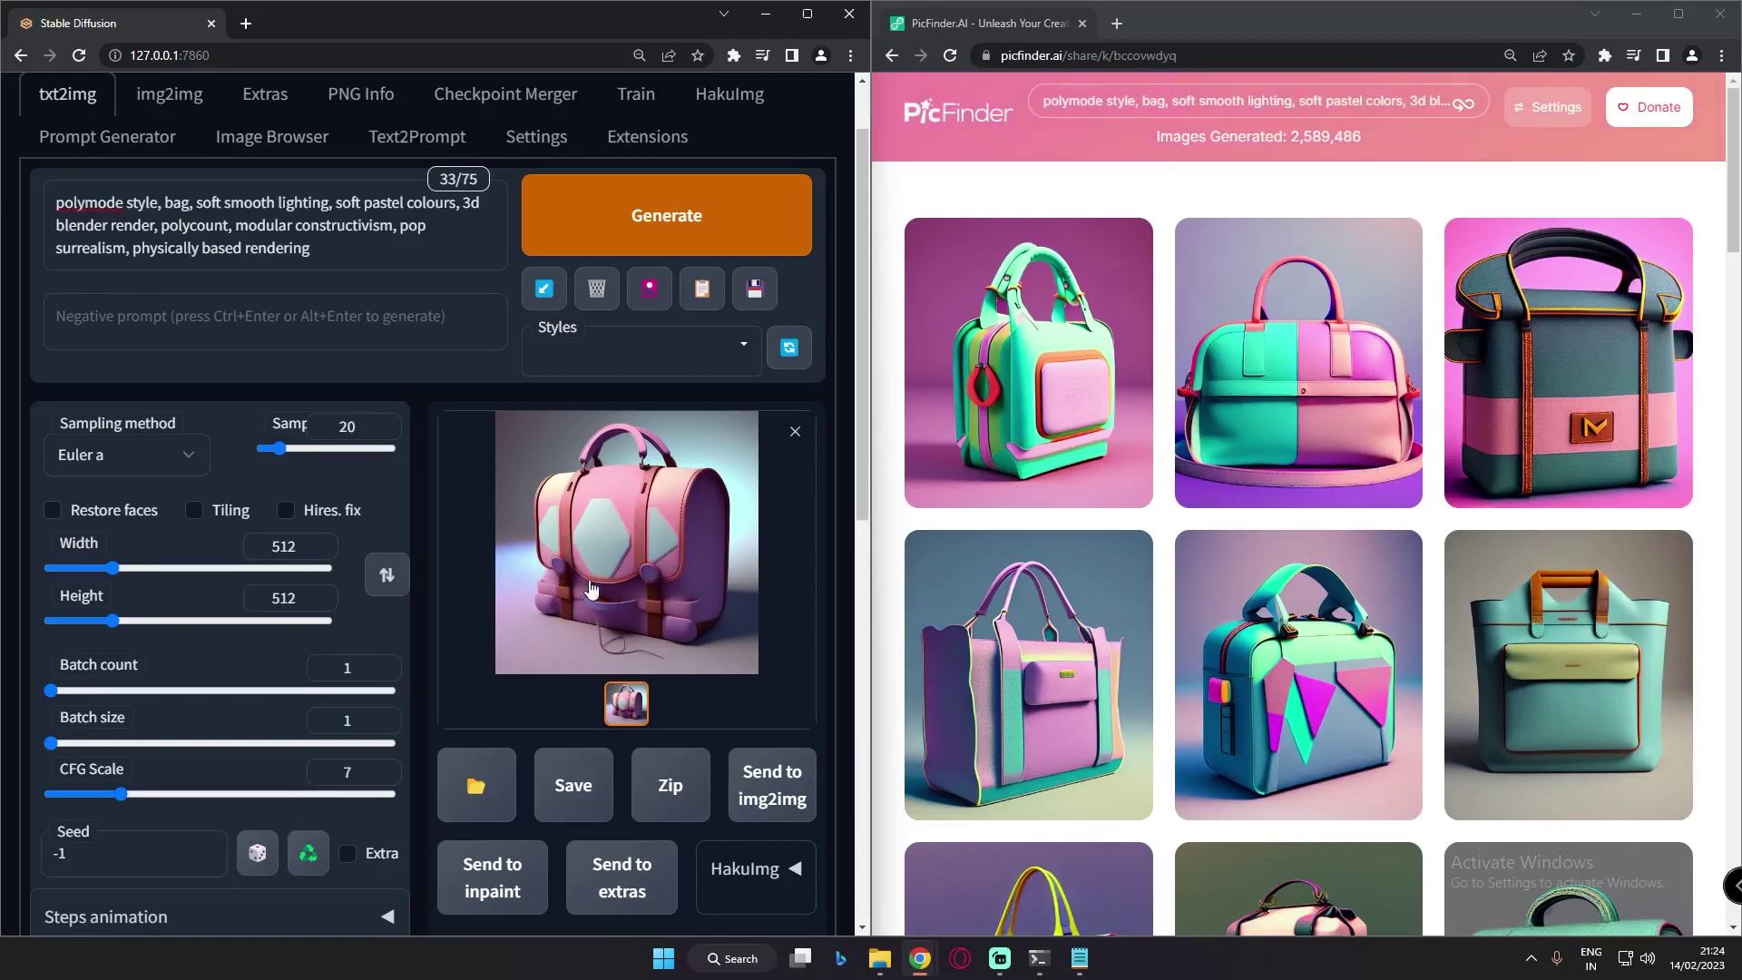
scroll(461, 384, "up", 1)
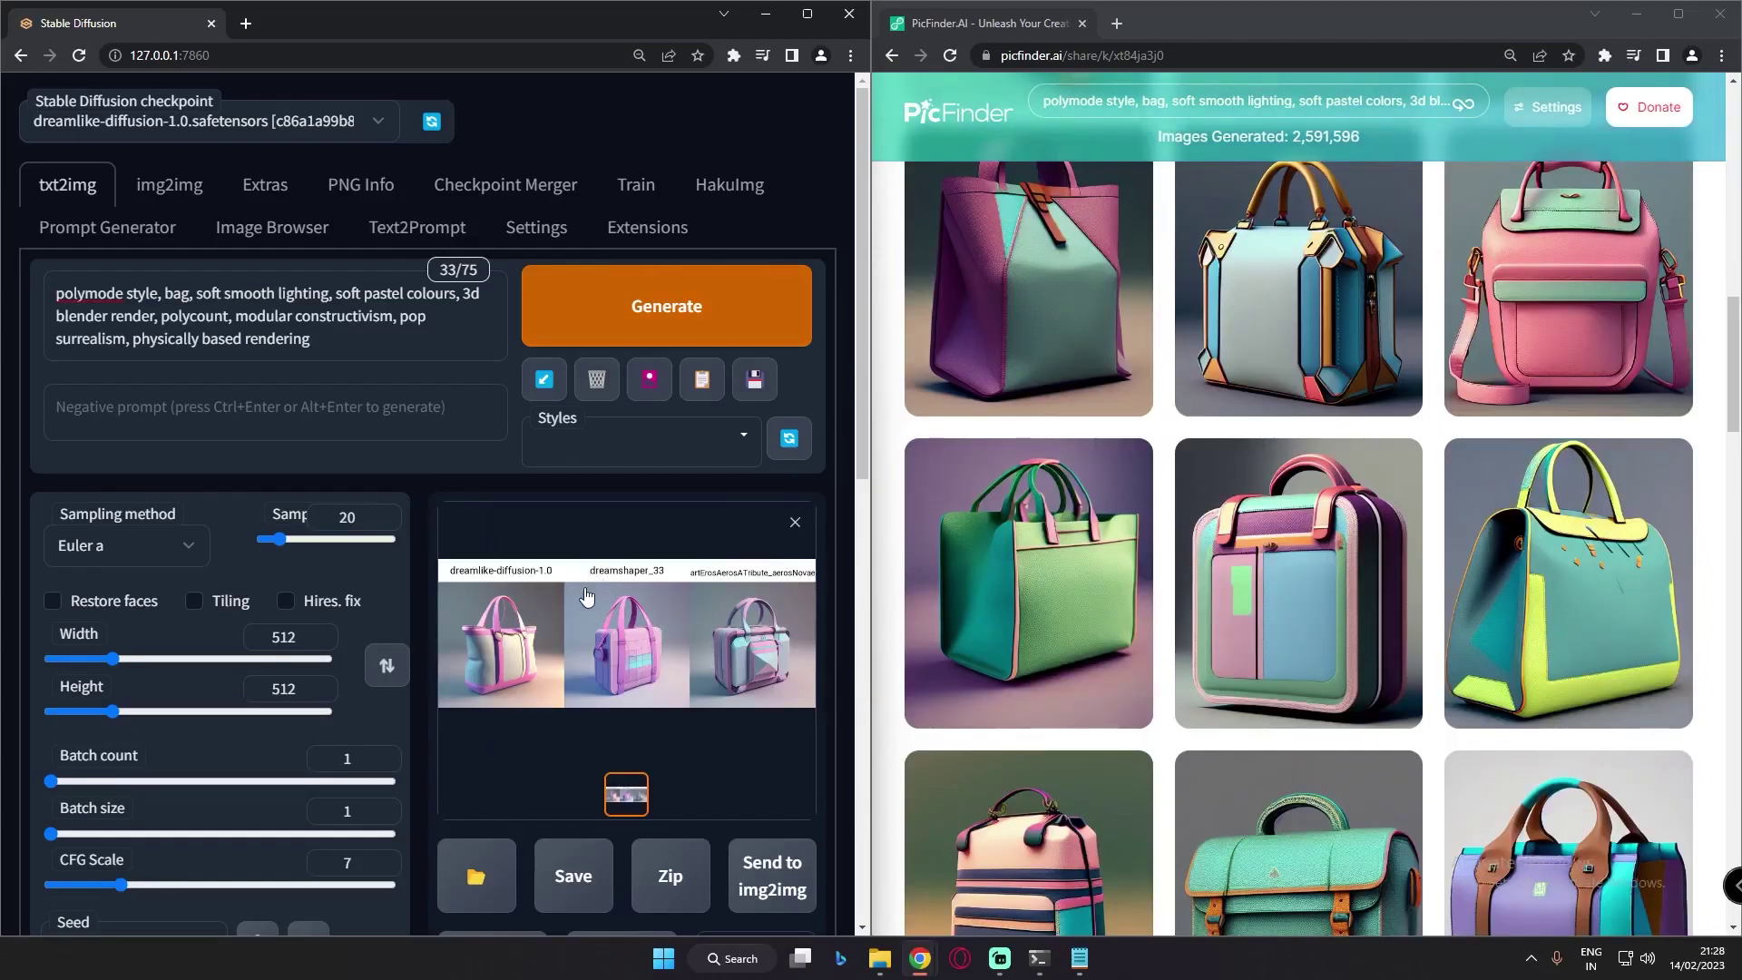
View the bag checkpoint grid full size, then load fresh PicFinder results for comparison
left_click(590, 594)
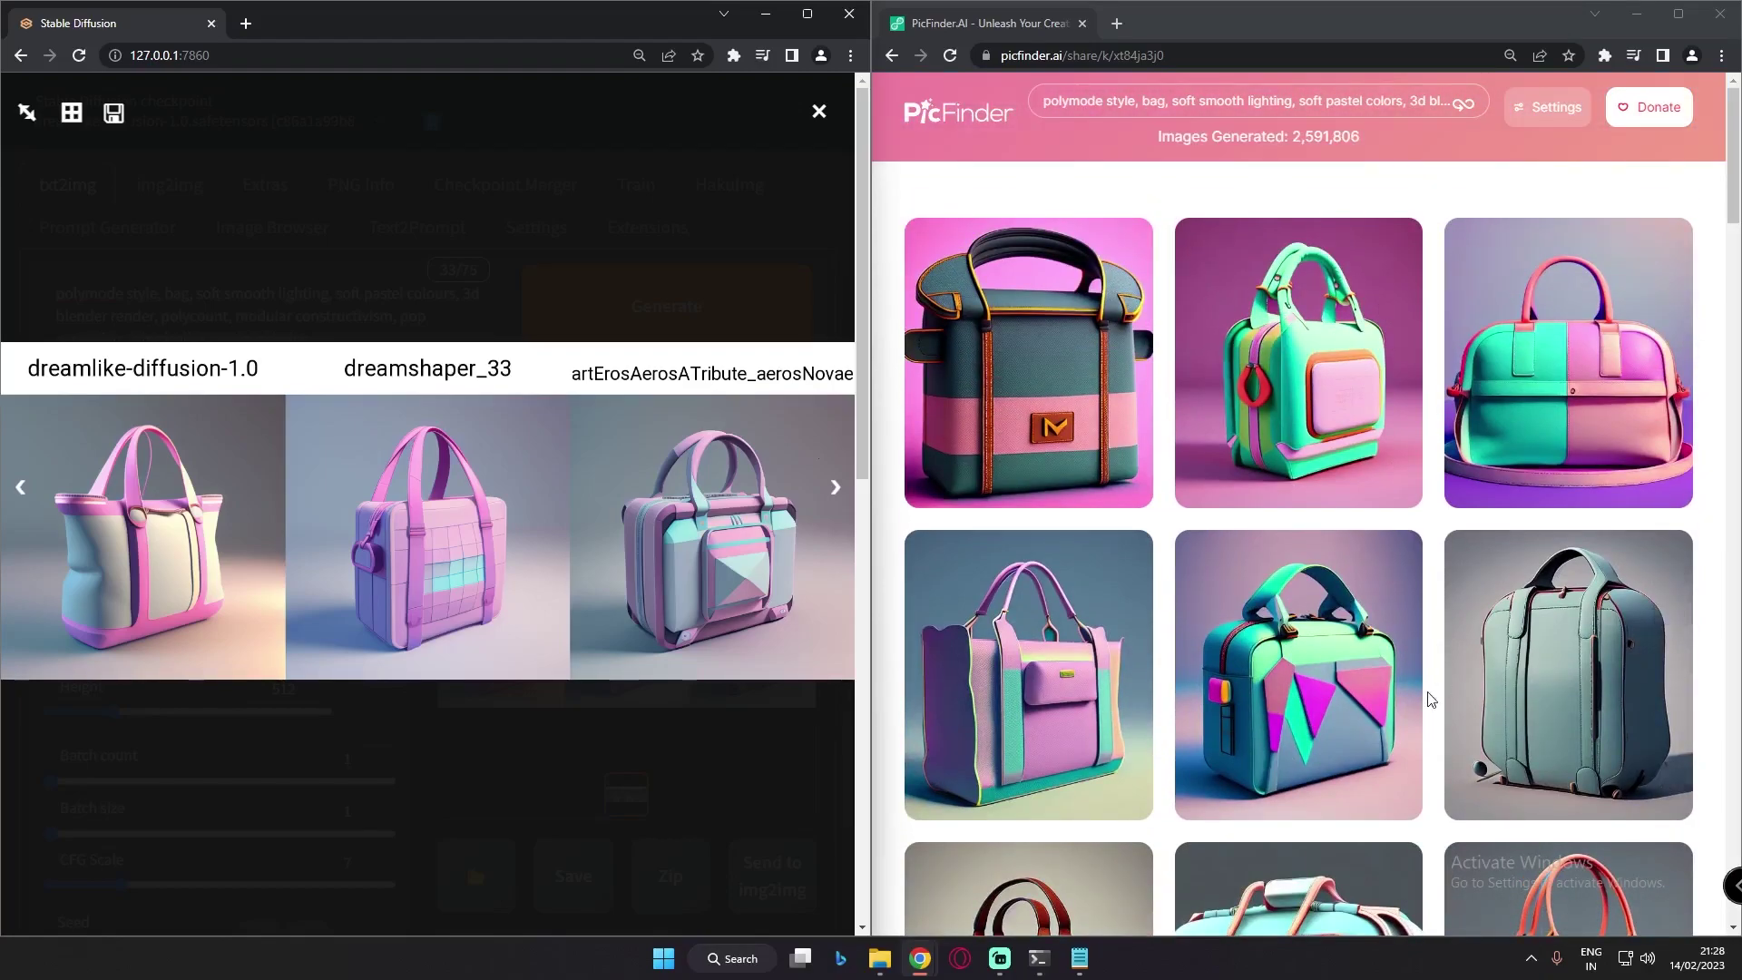
scroll(1427, 417, "down", 2)
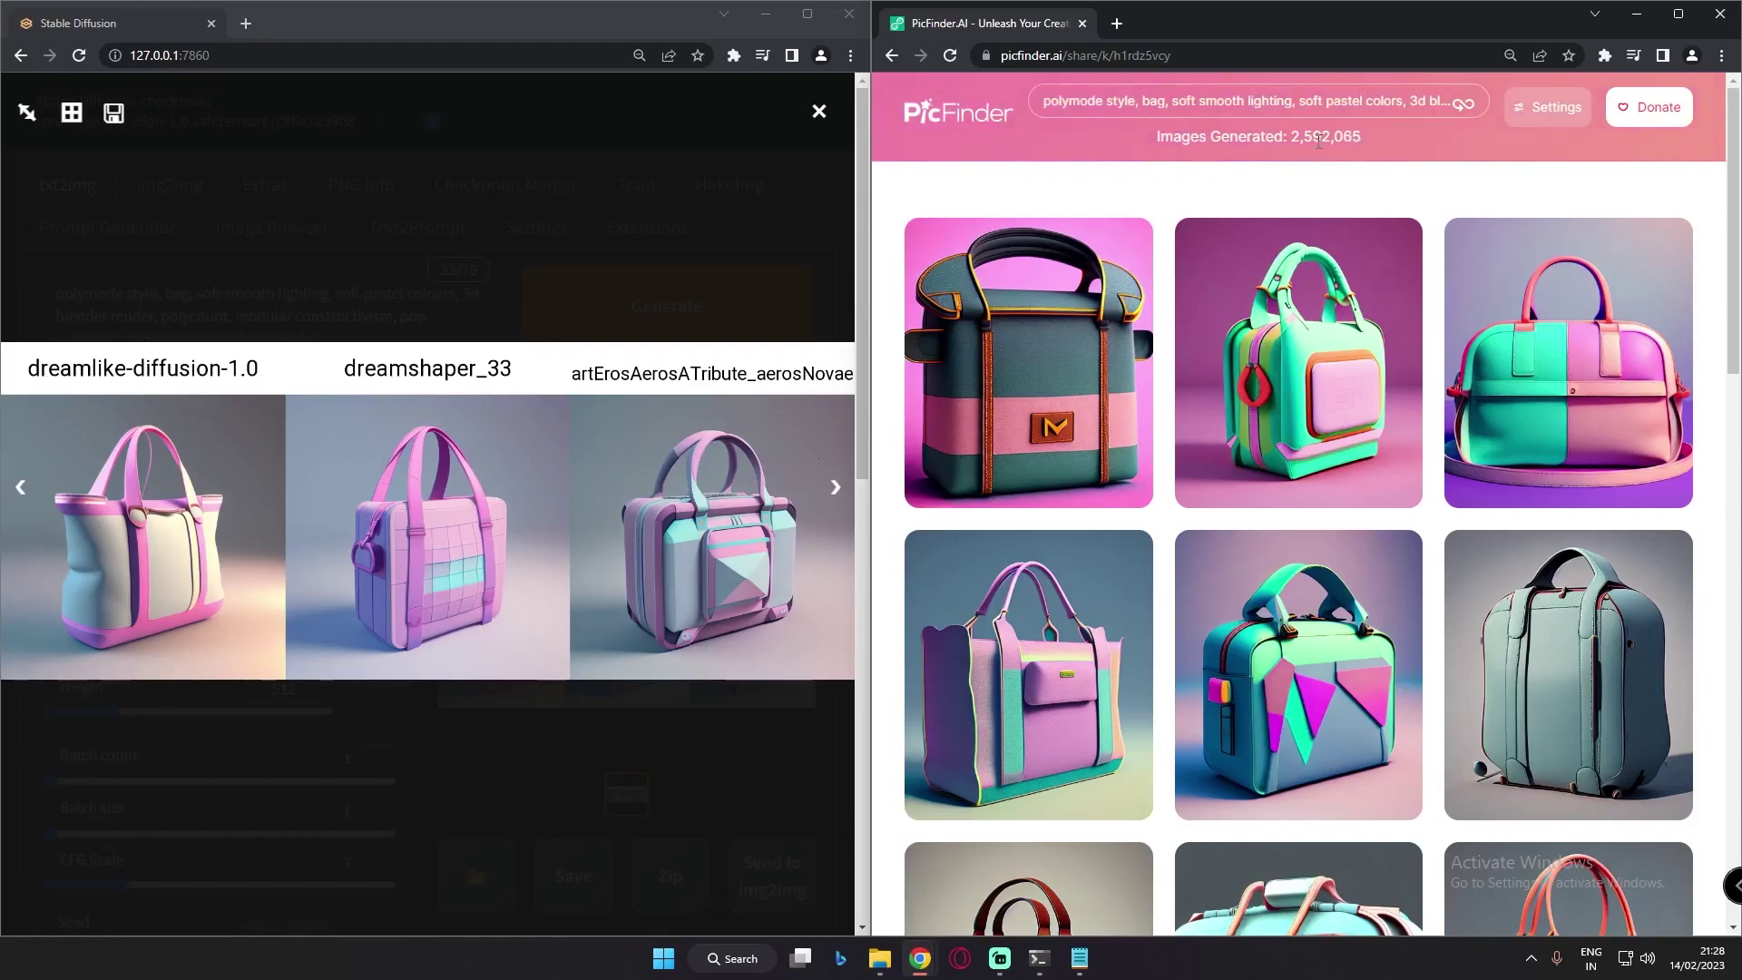
left_click_drag(1732, 207, 1729, 491)
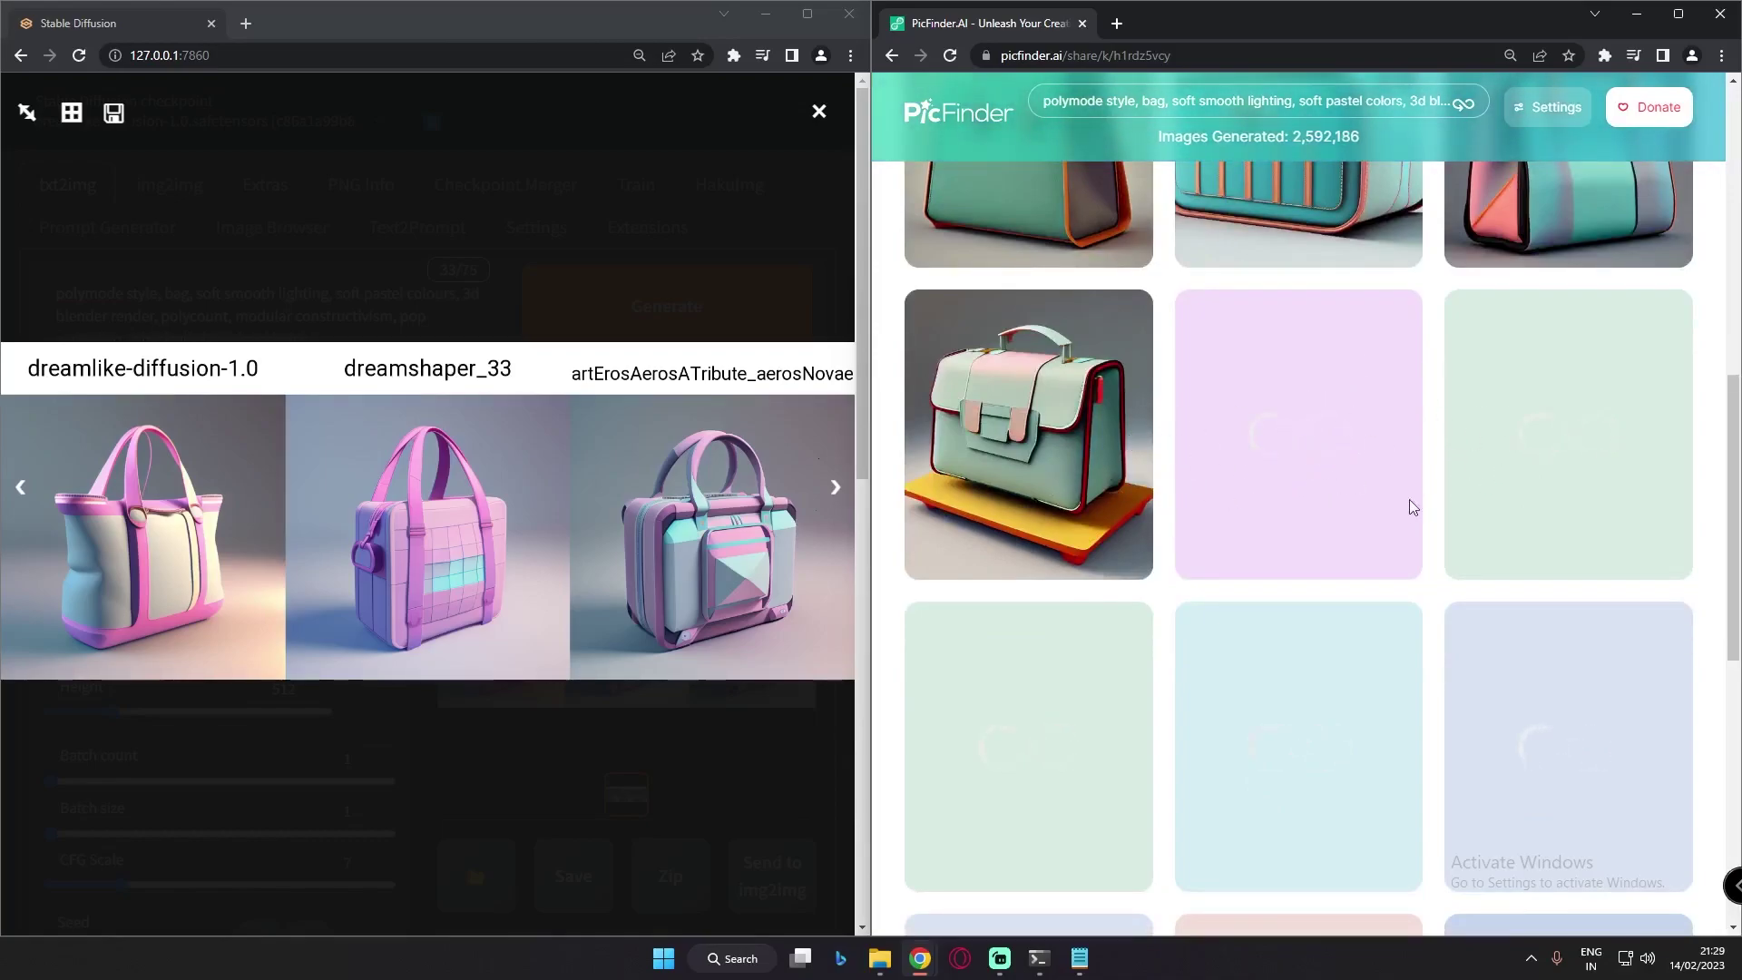
left_click(1462, 105)
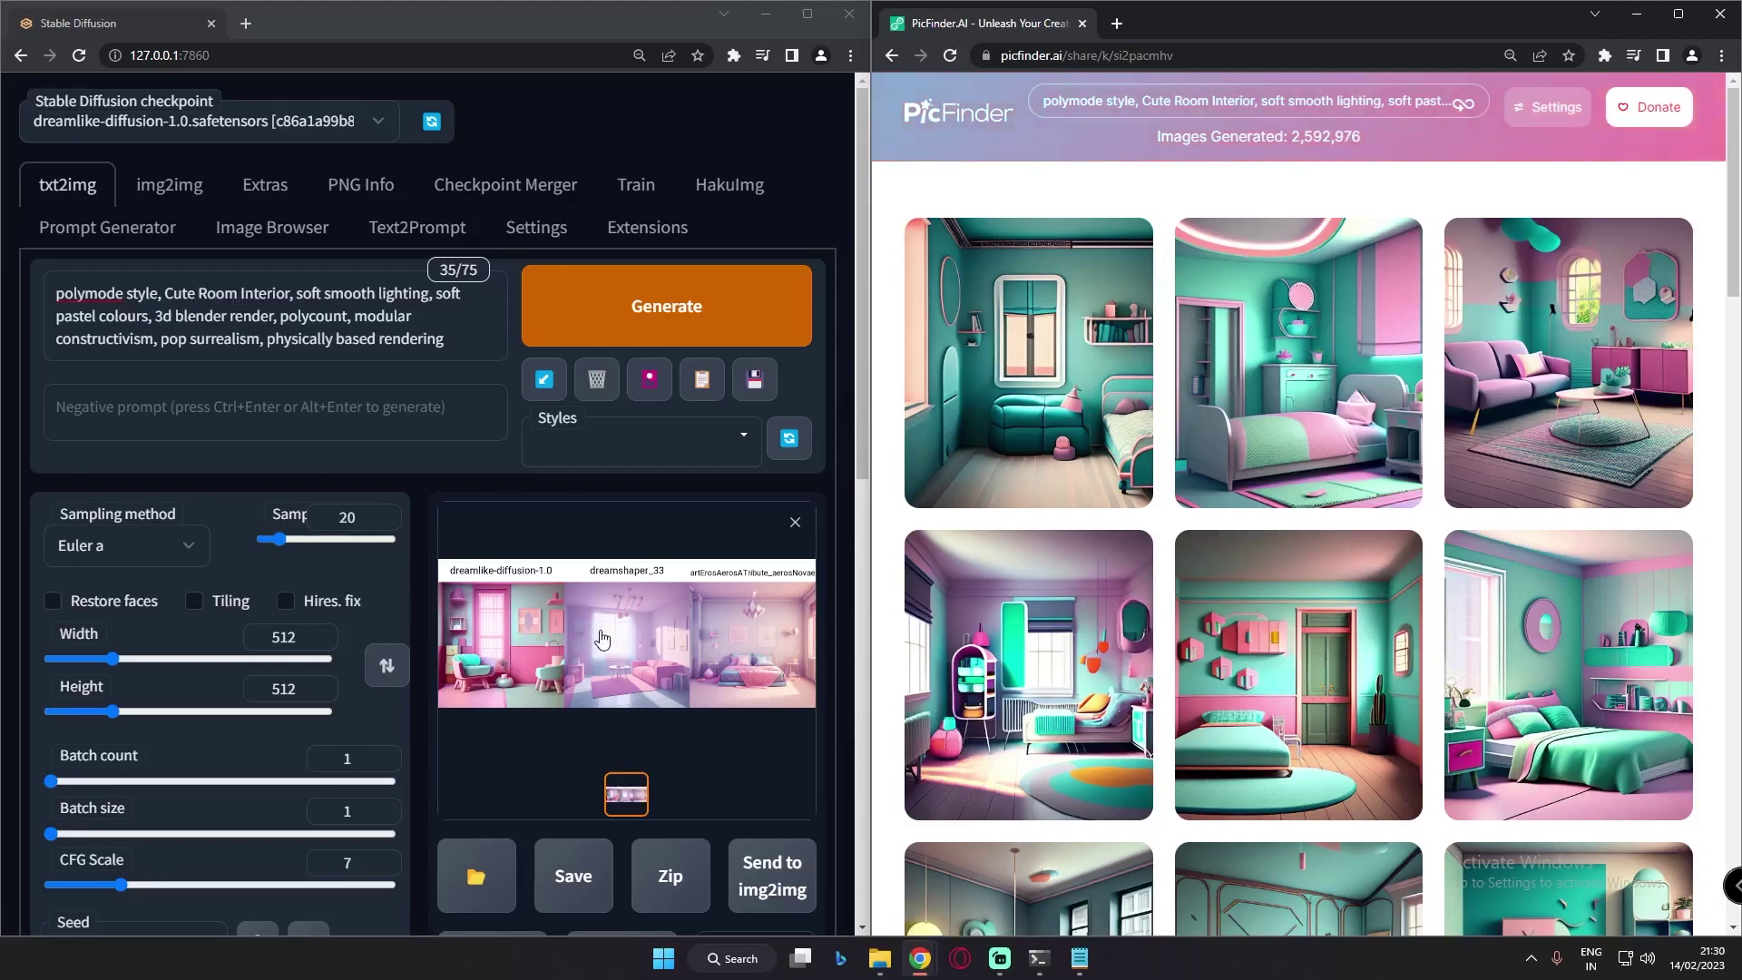
Enlarge the room interior comparison grid and browse PicFinder's room results beside it
left_click(513, 640)
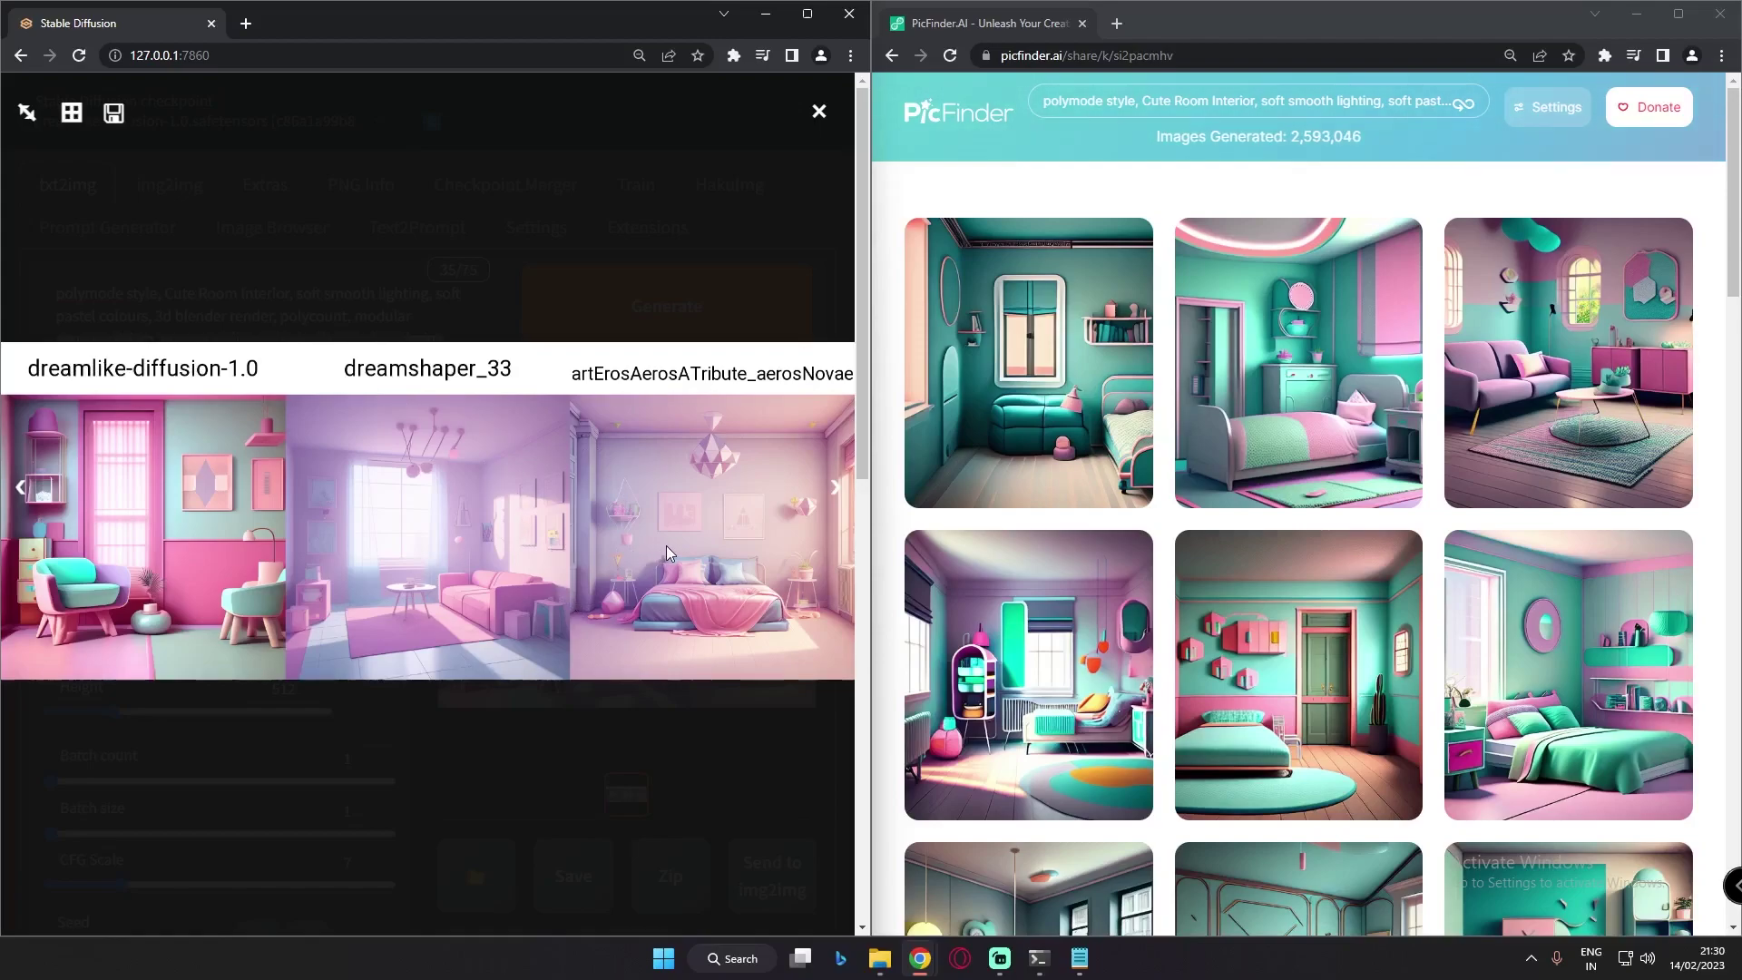
left_click(1258, 219)
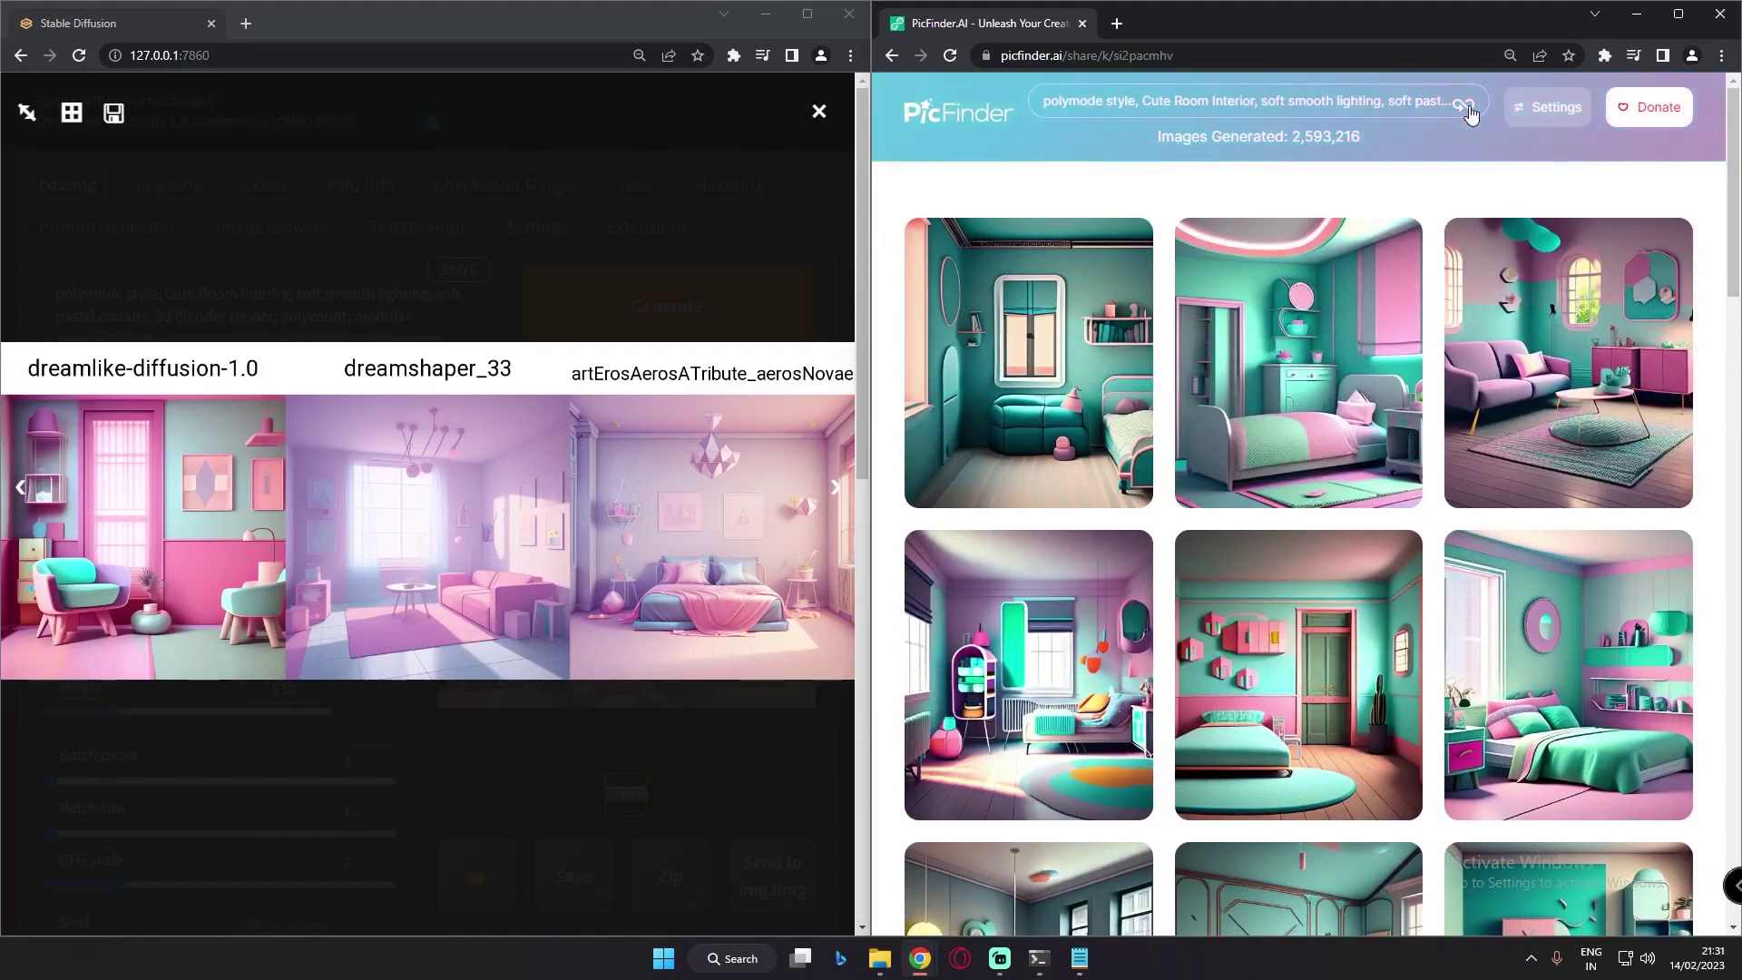
left_click_drag(1736, 211, 1675, 461)
scroll(1673, 454, "down", 6)
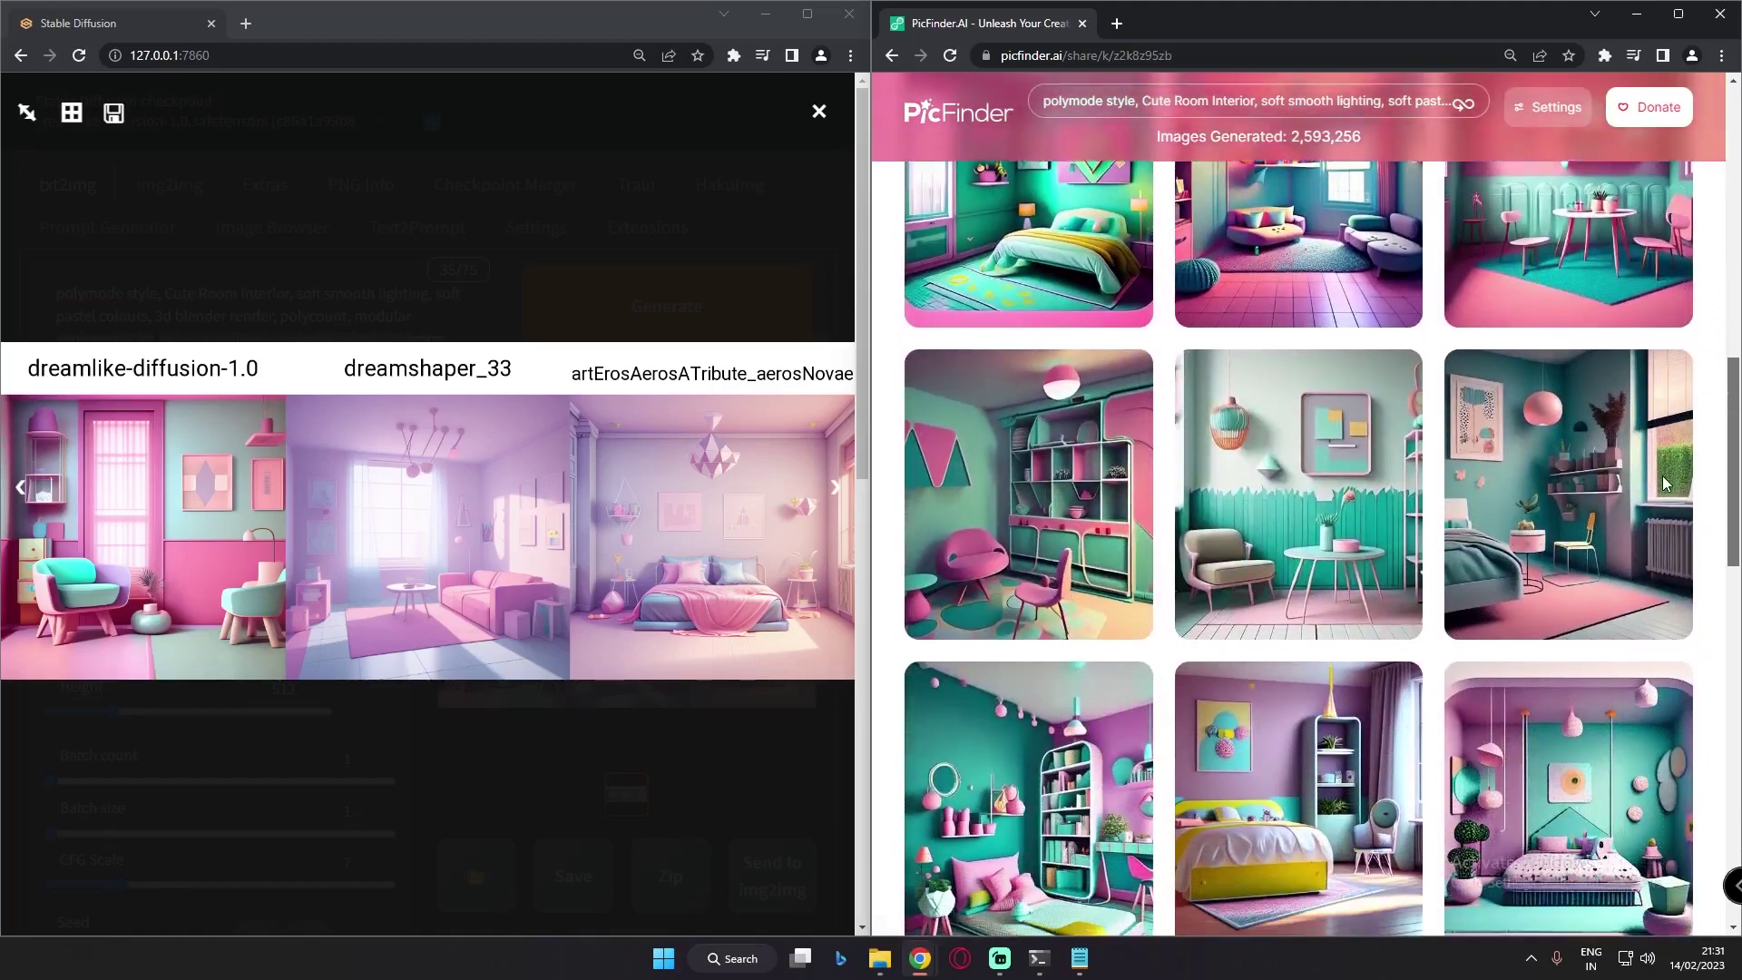
scroll(1641, 594, "down", 5)
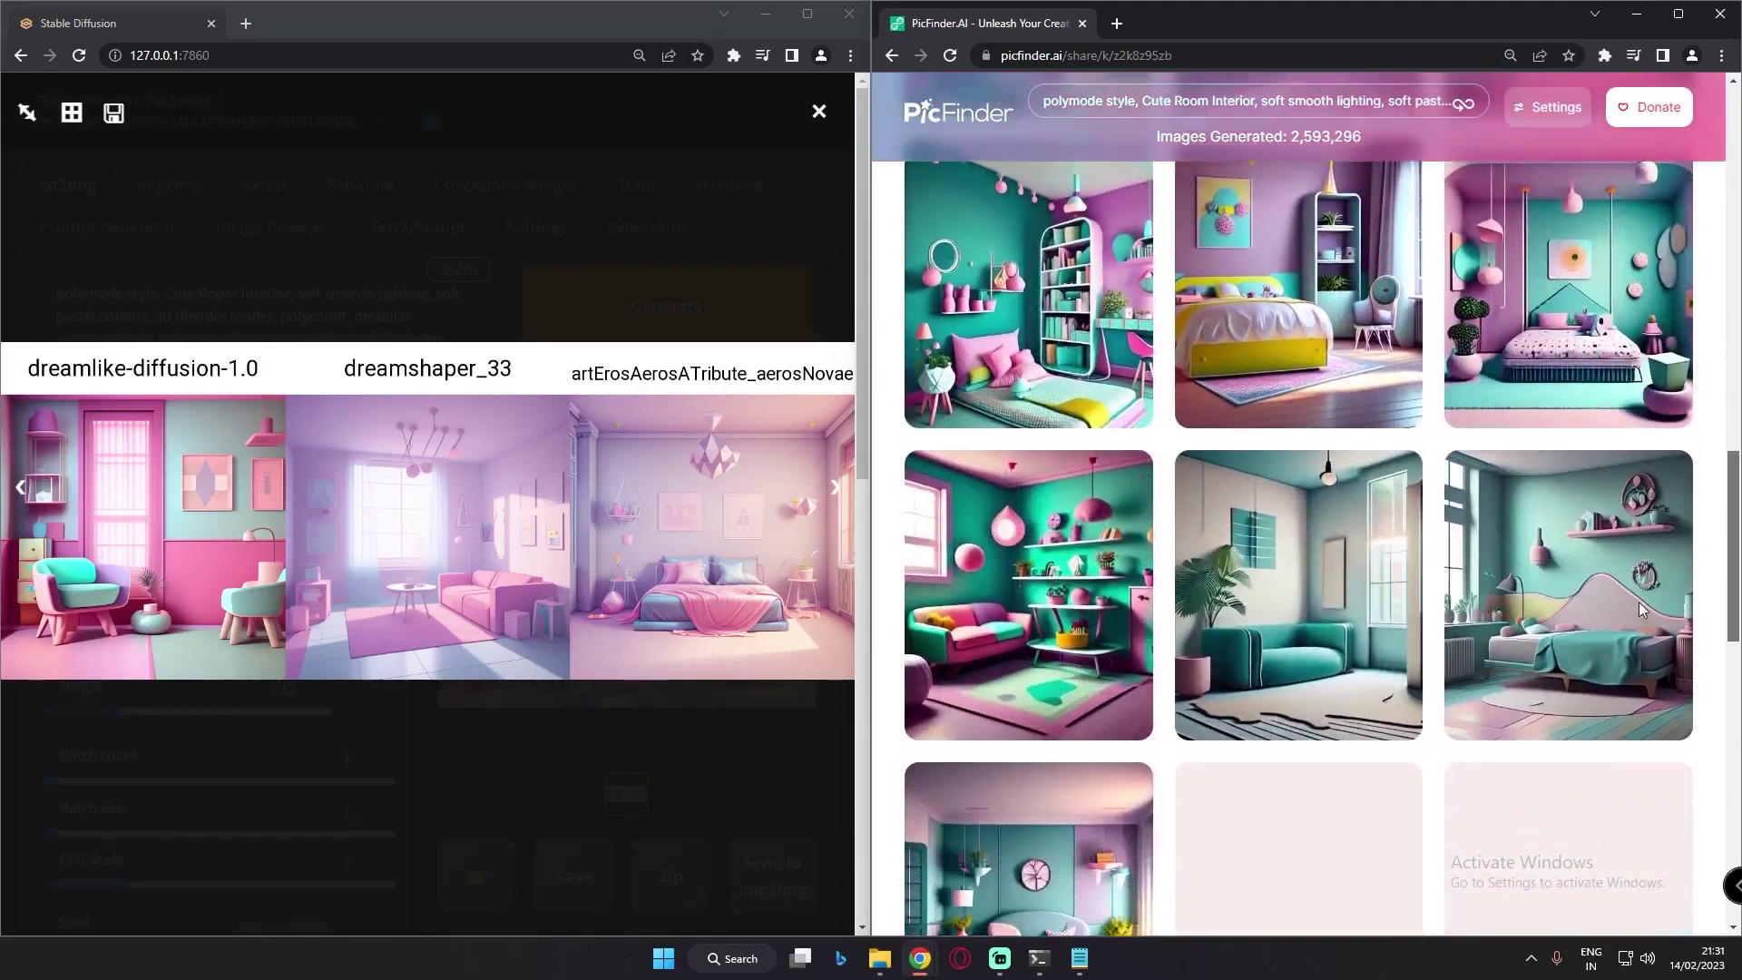
scroll(1630, 693, "down", 1)
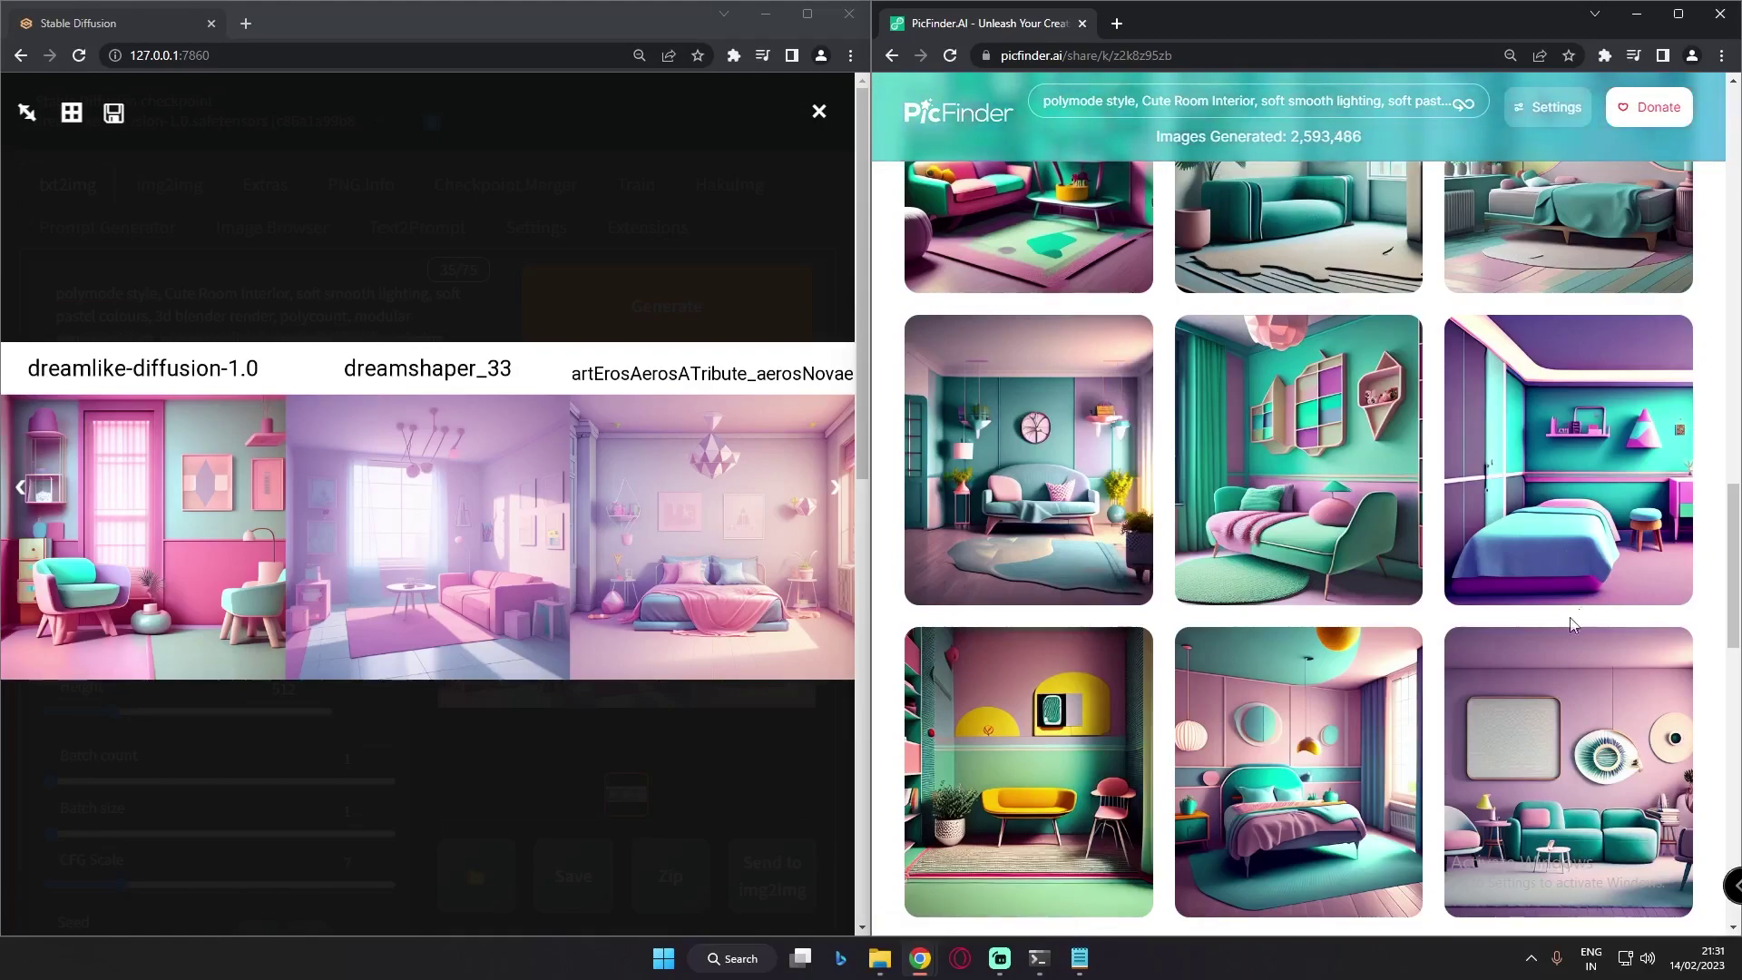
mouse_move(1130, 368)
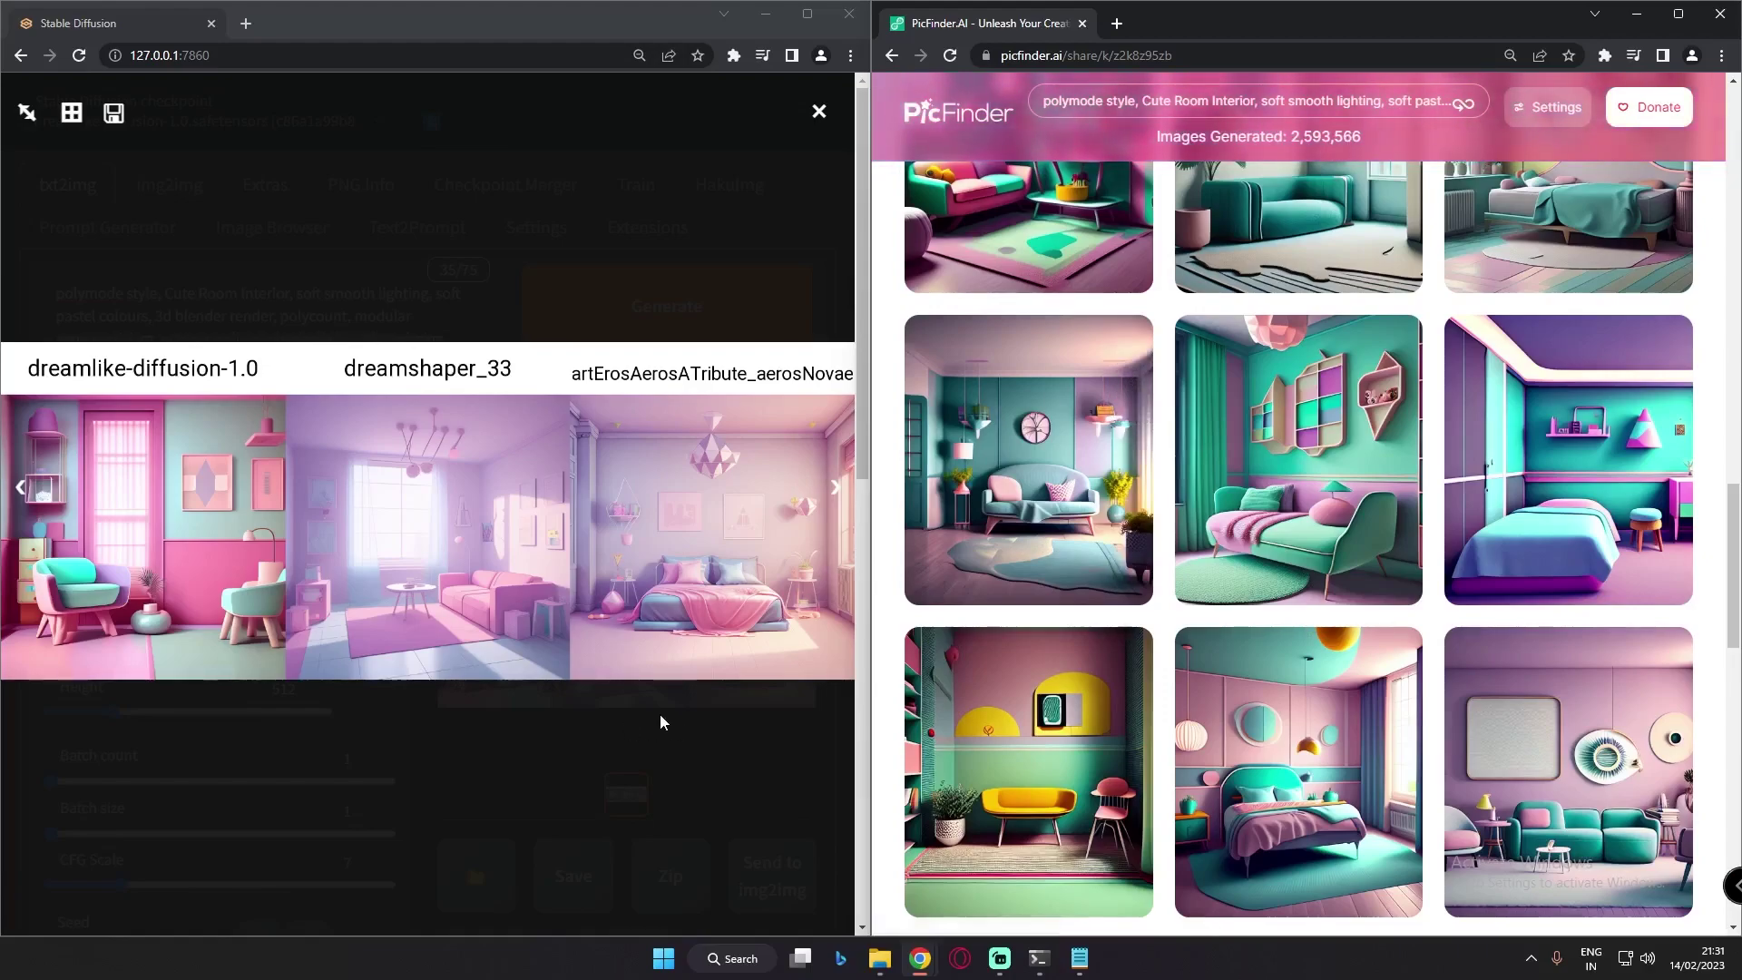
mouse_move(1455, 564)
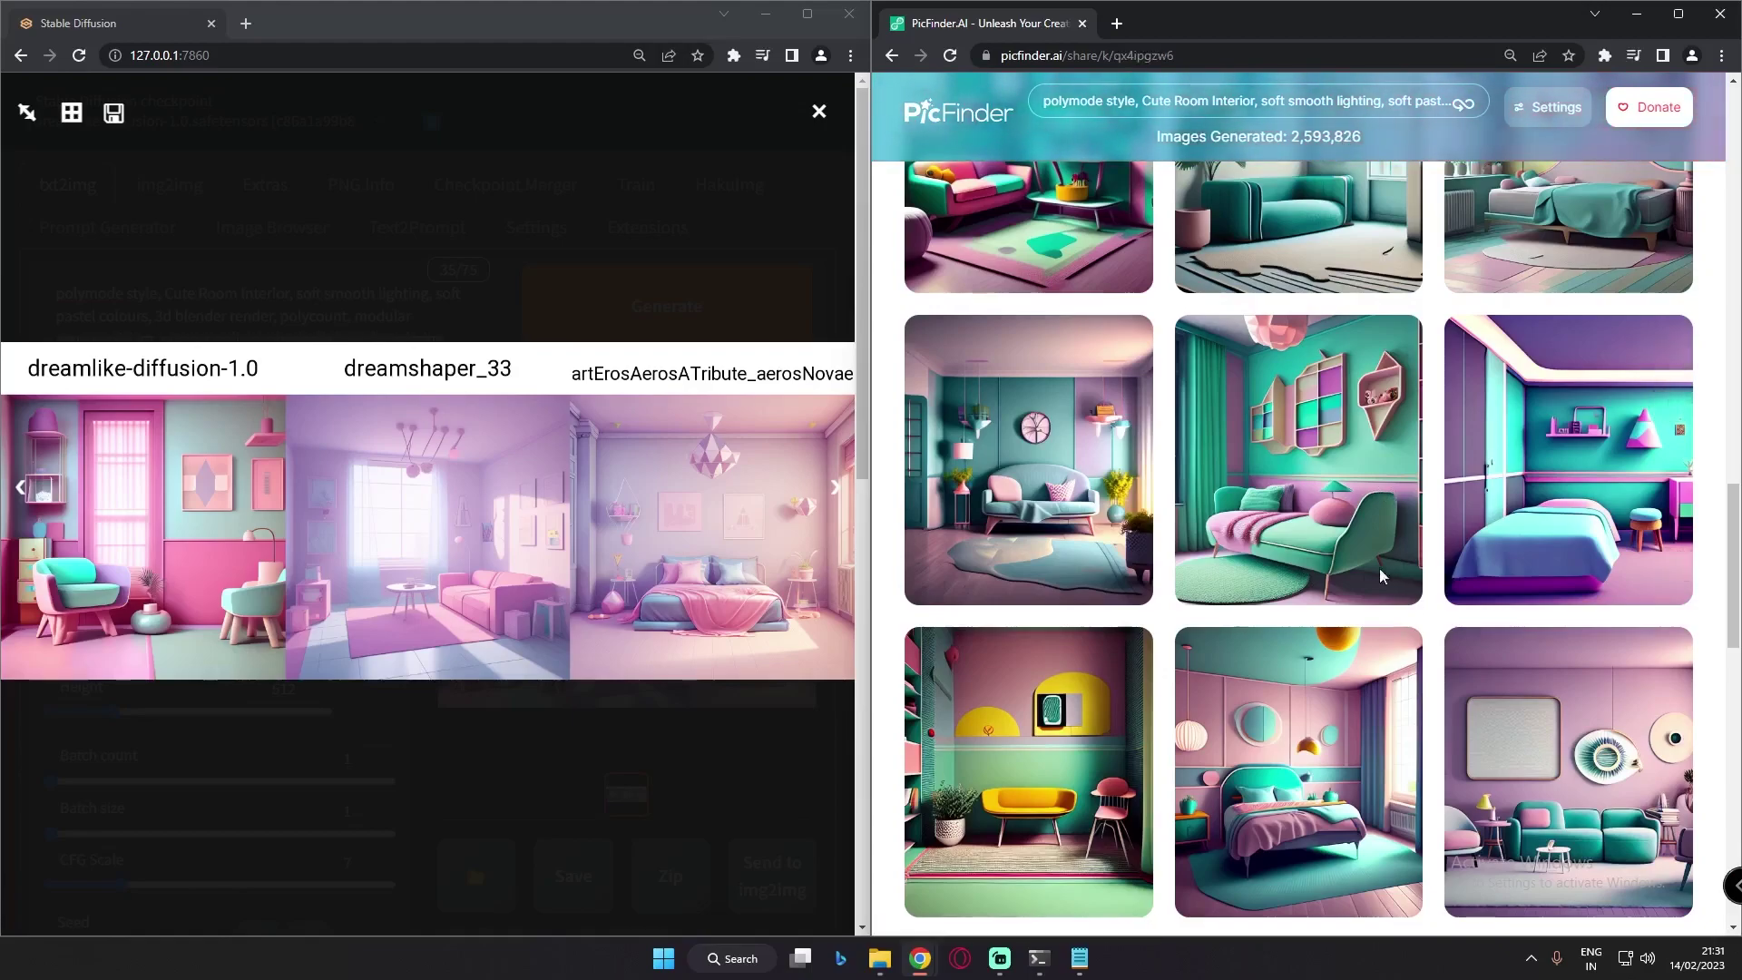
mouse_move(1398, 573)
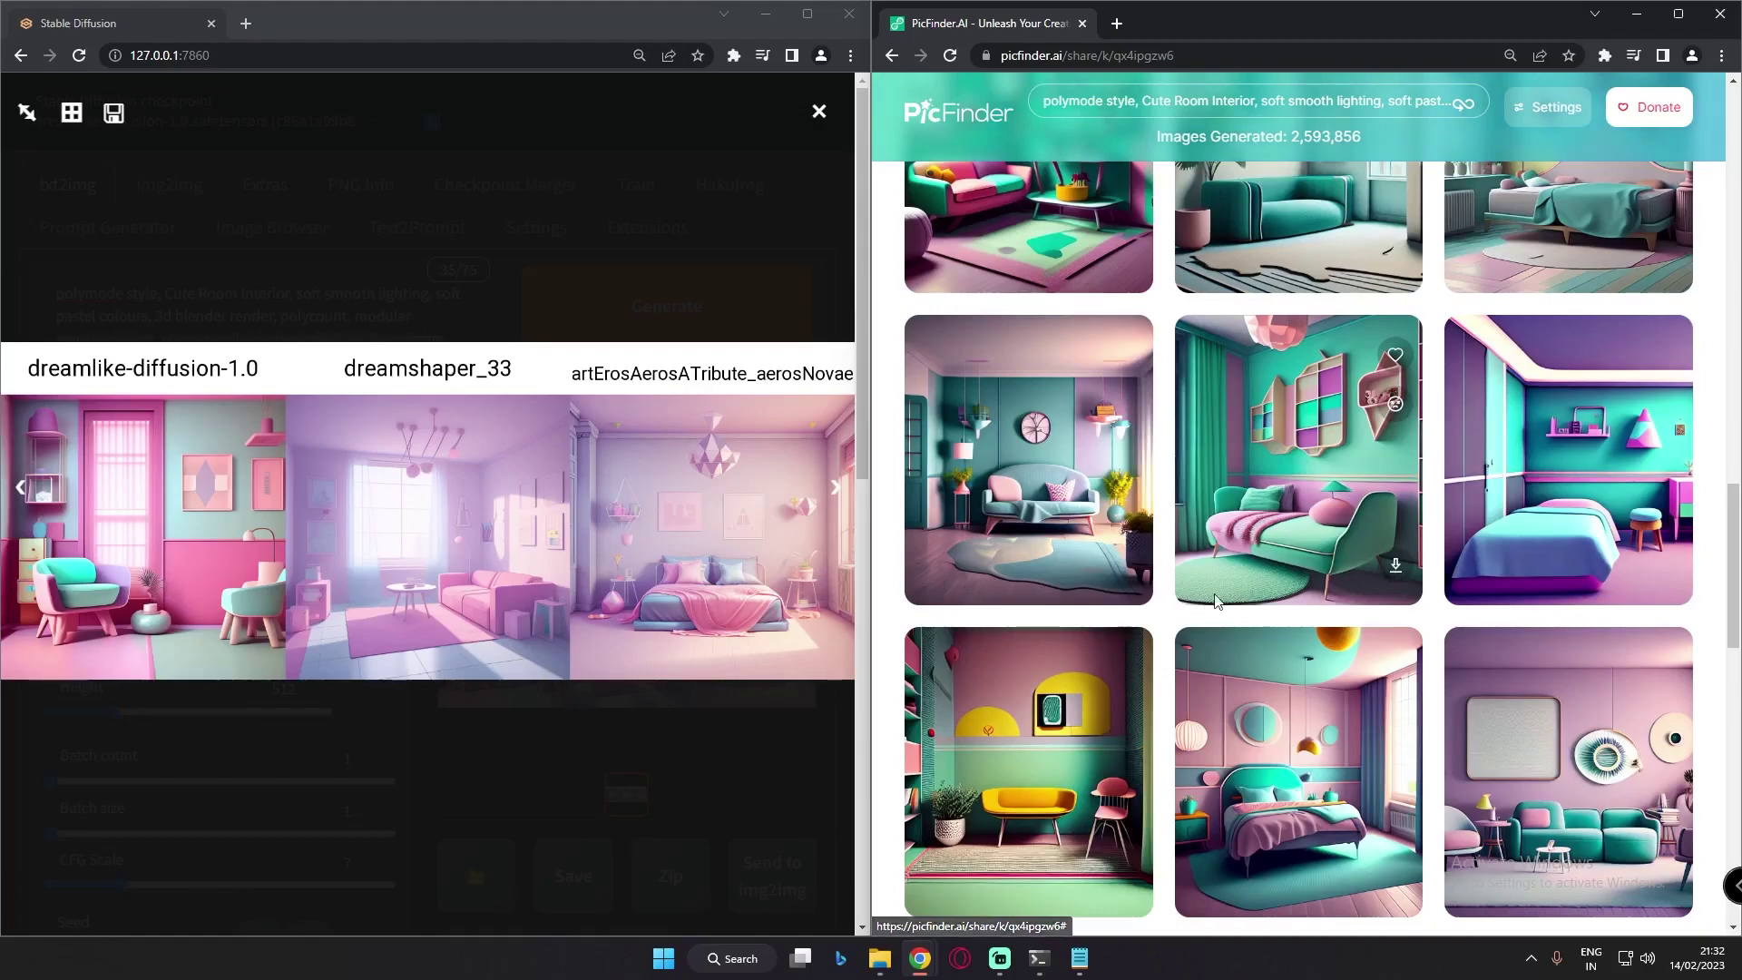
Switch PicFinder's image size from square to tall
scroll(1201, 559, "up", 4)
scroll(1180, 647, "up", 3)
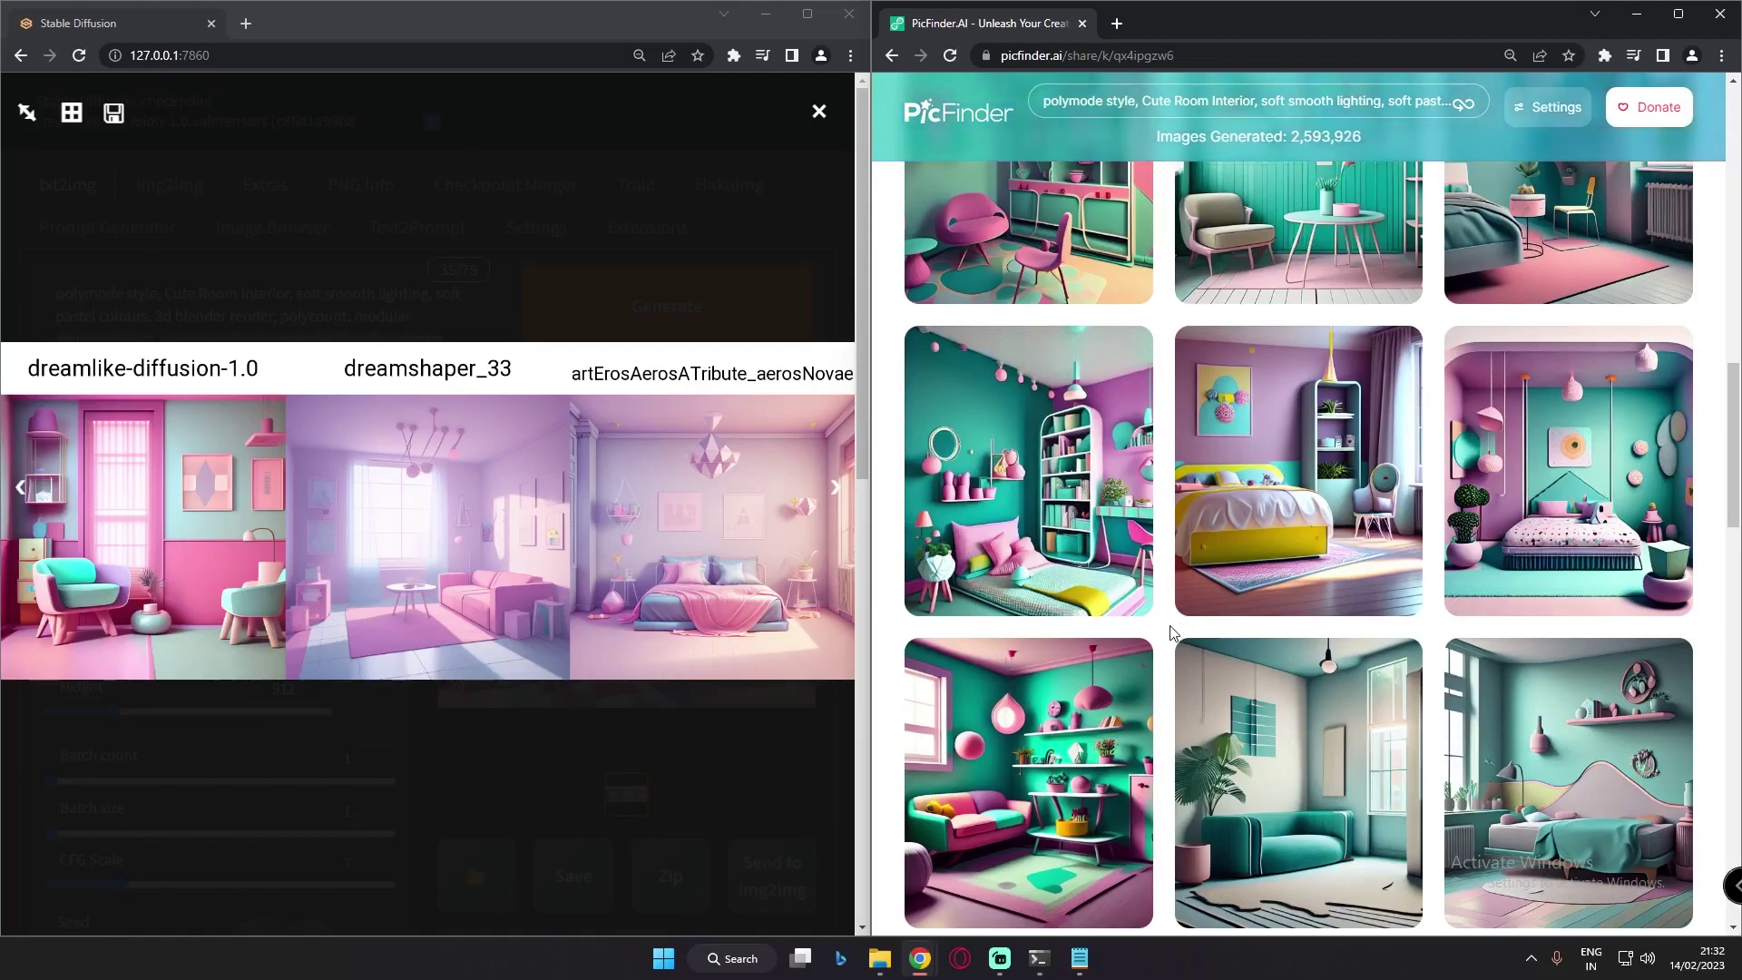
scroll(1231, 642, "down", 5)
scroll(1365, 651, "down", 4)
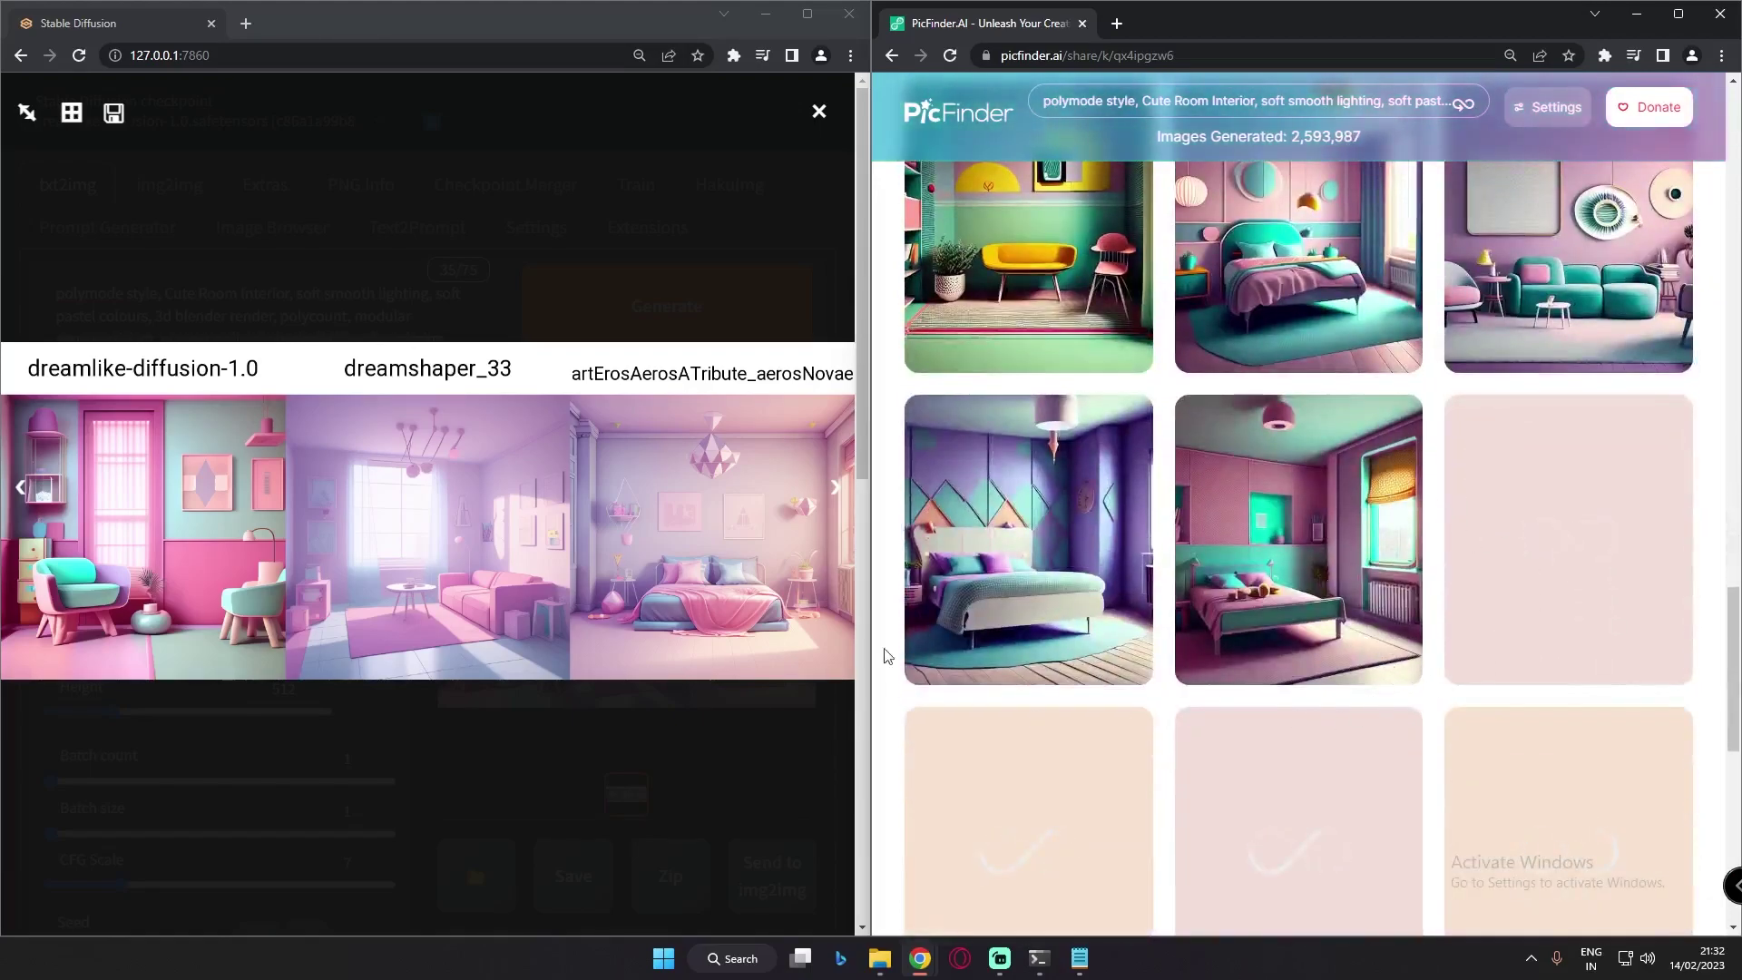
left_click(1543, 109)
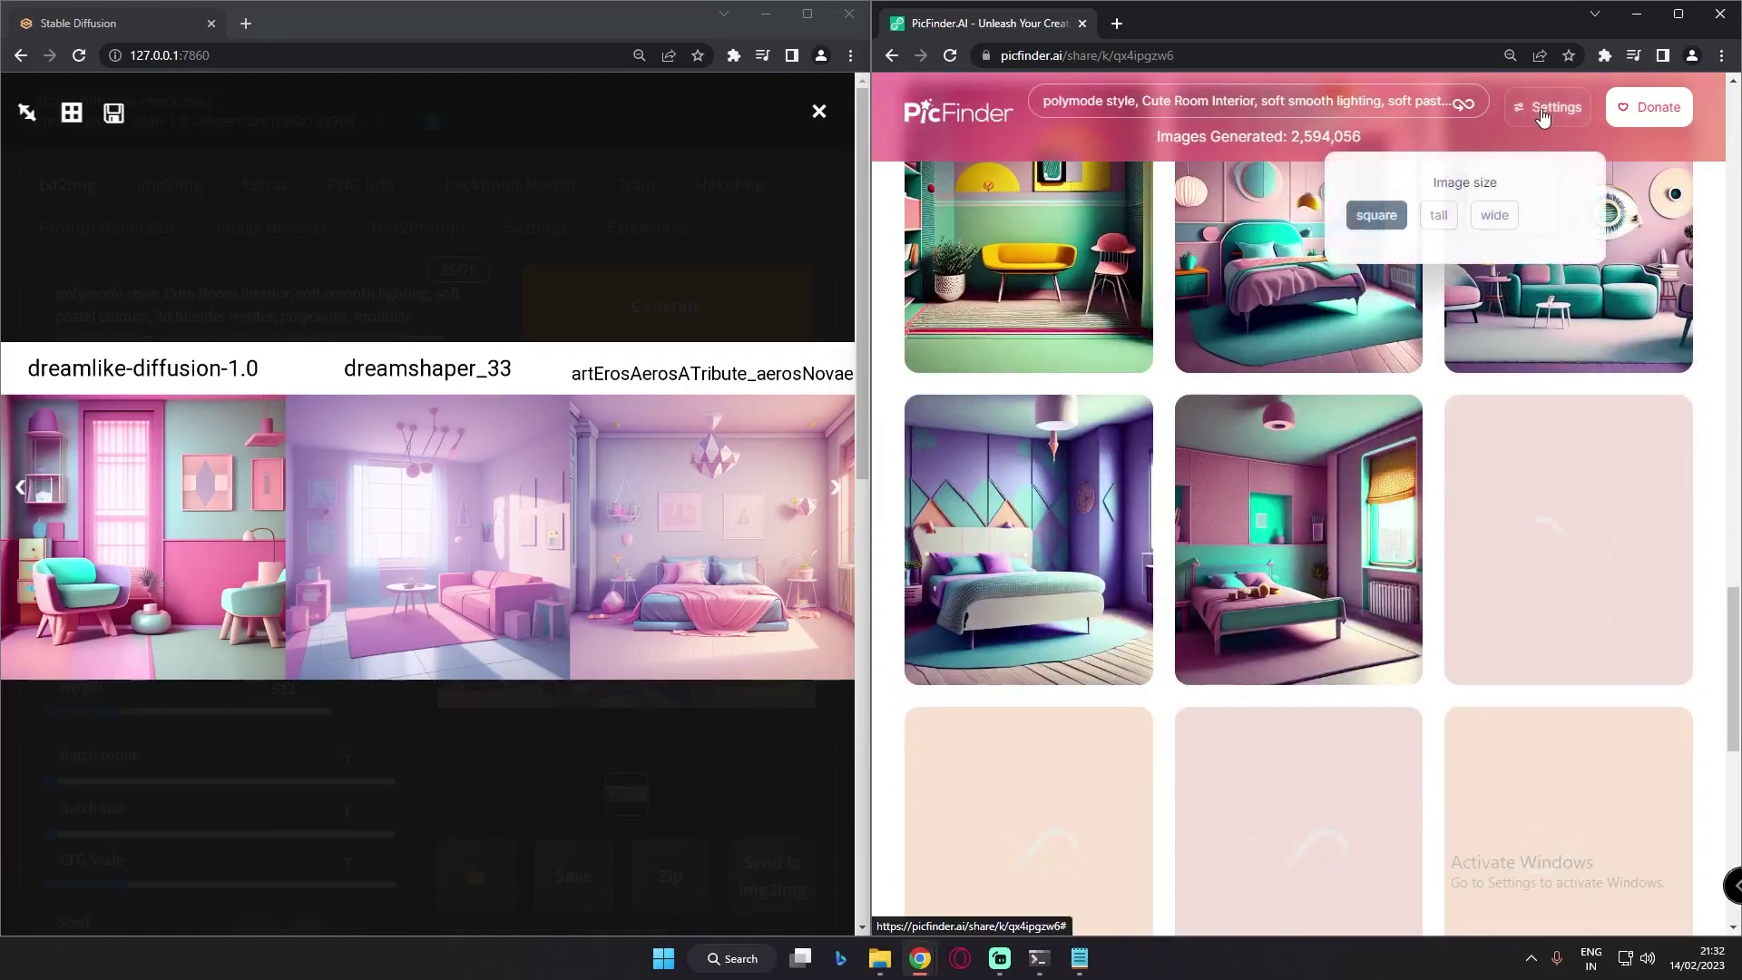
left_click(1439, 223)
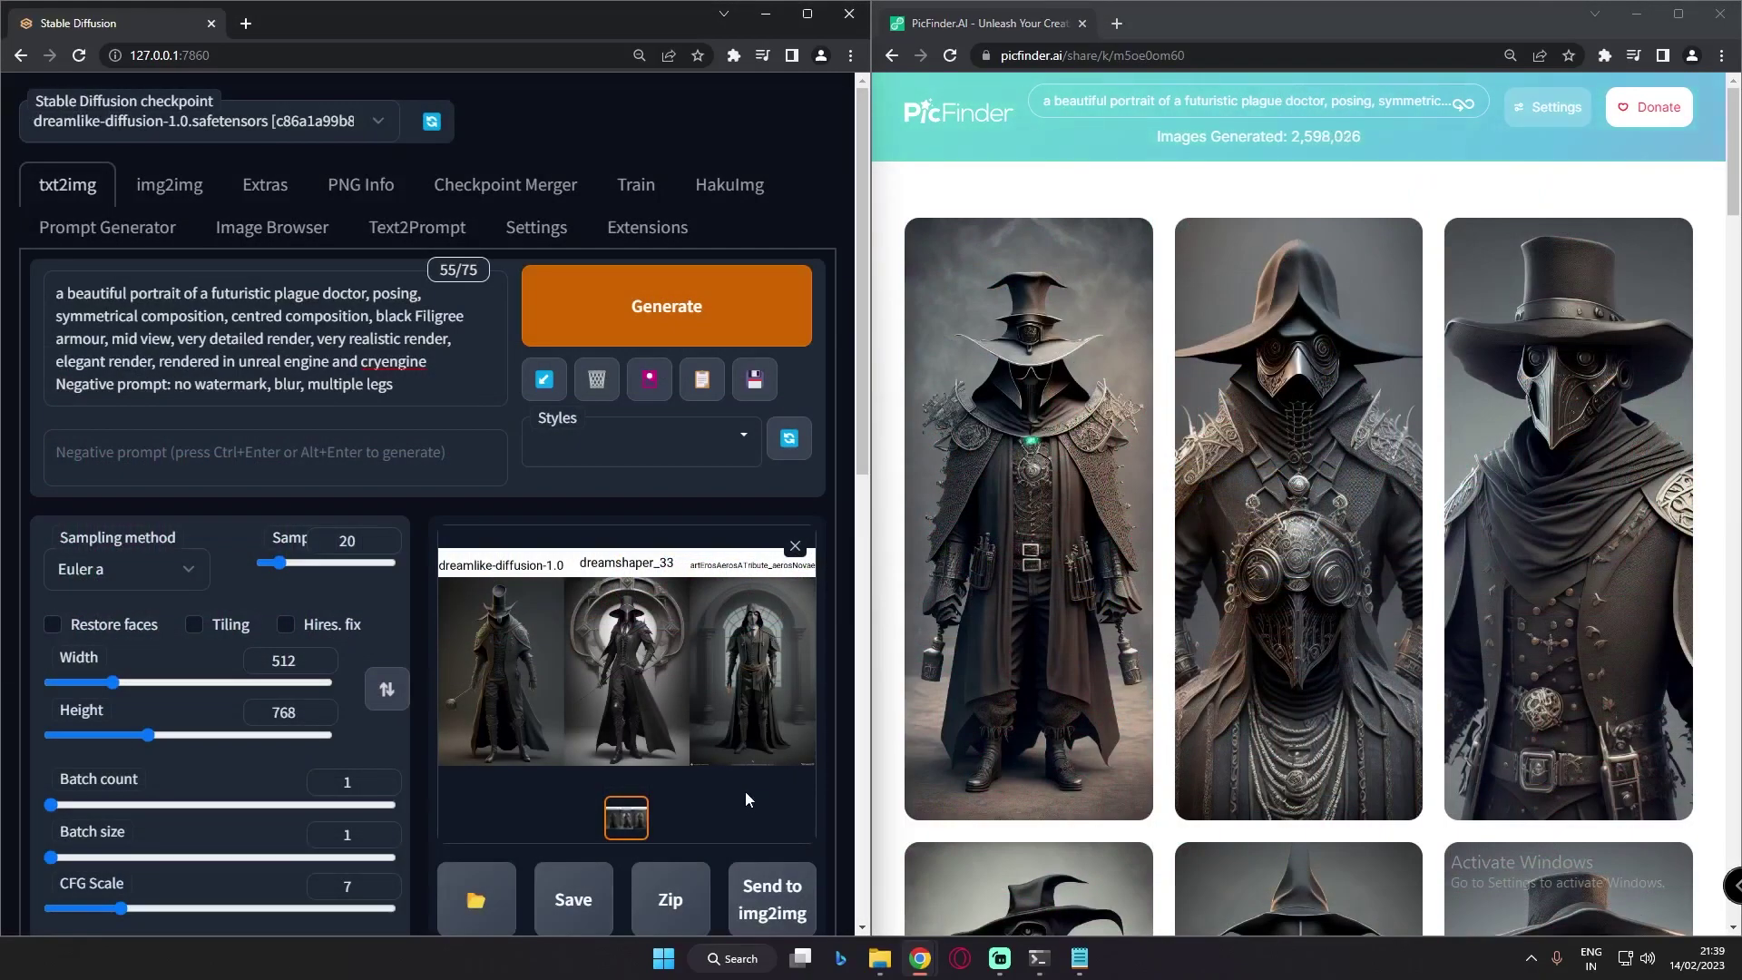
View the plague doctor comparison grid full size and bring up PicFinder's image size options
left_click(635, 640)
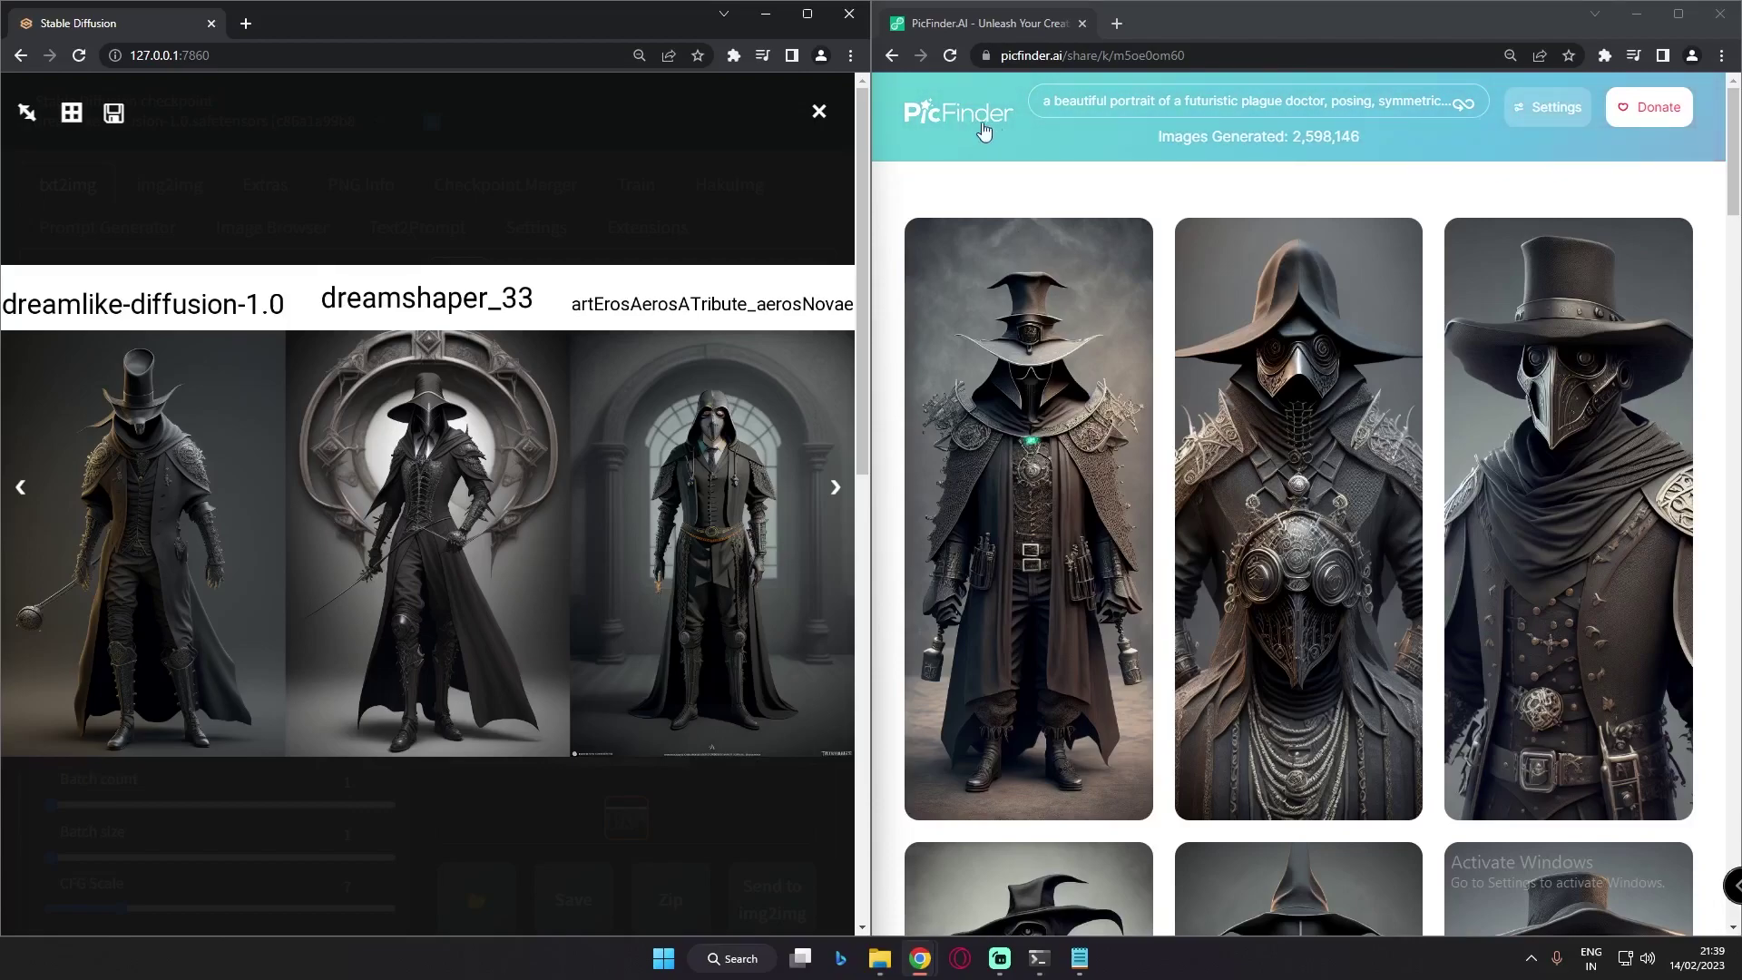
scroll(1543, 558, "down", 2)
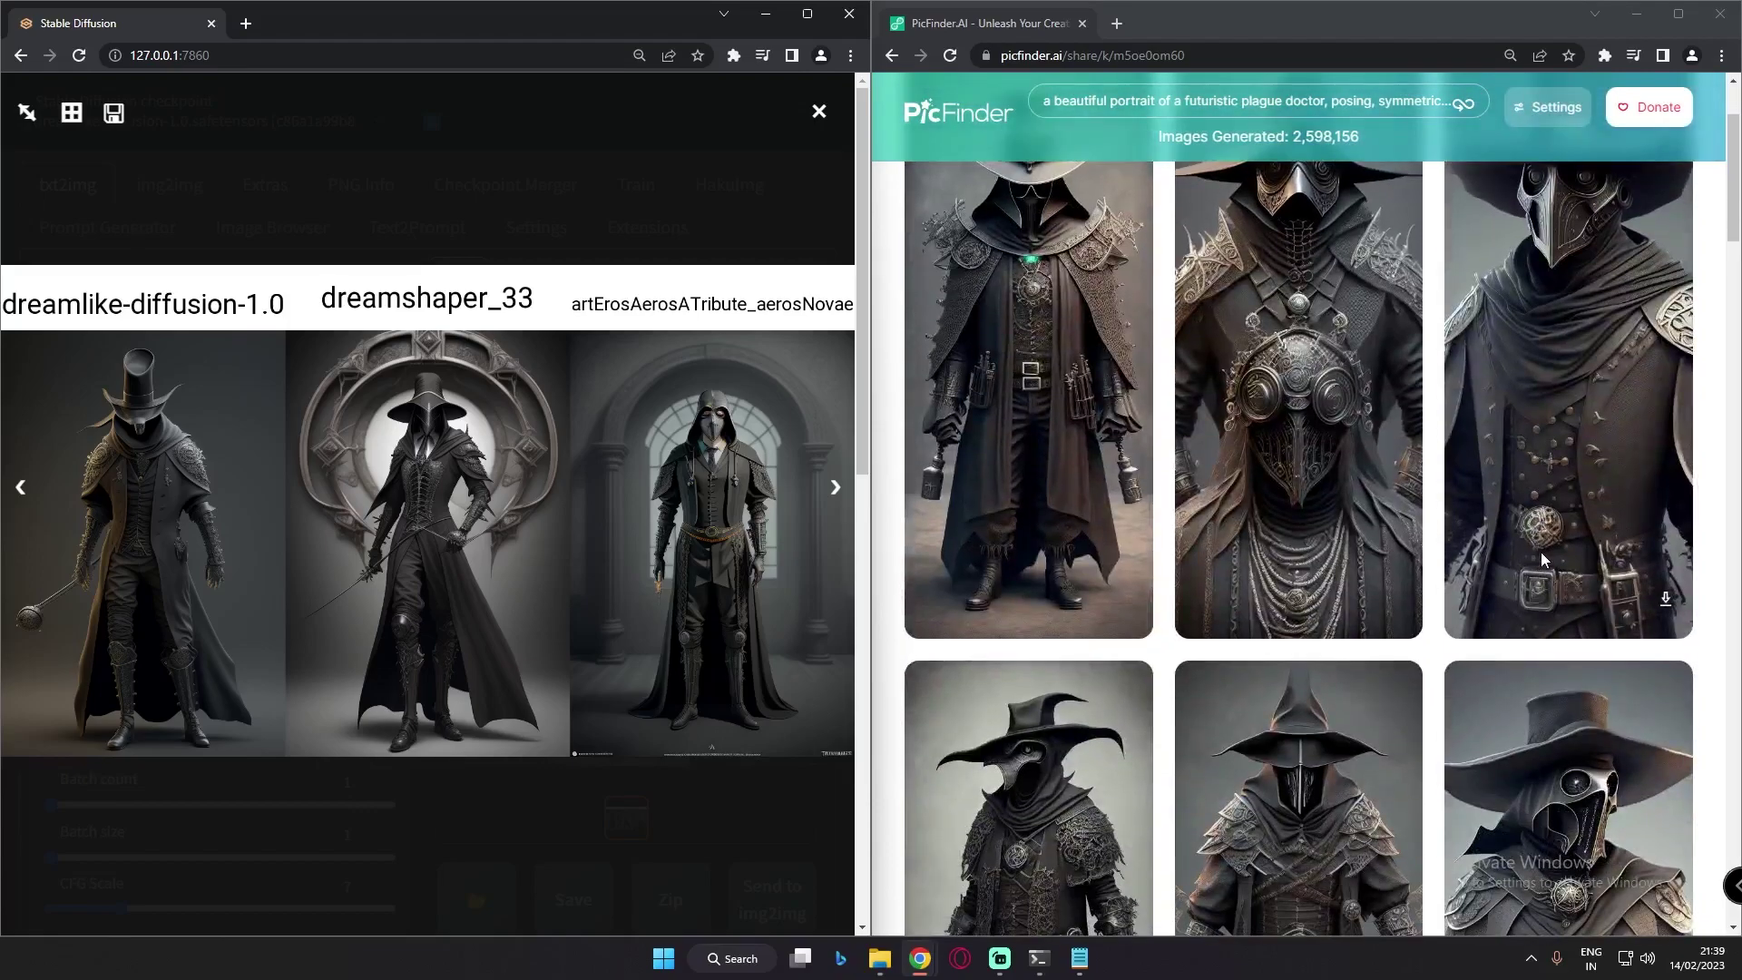
scroll(1547, 557, "down", 3)
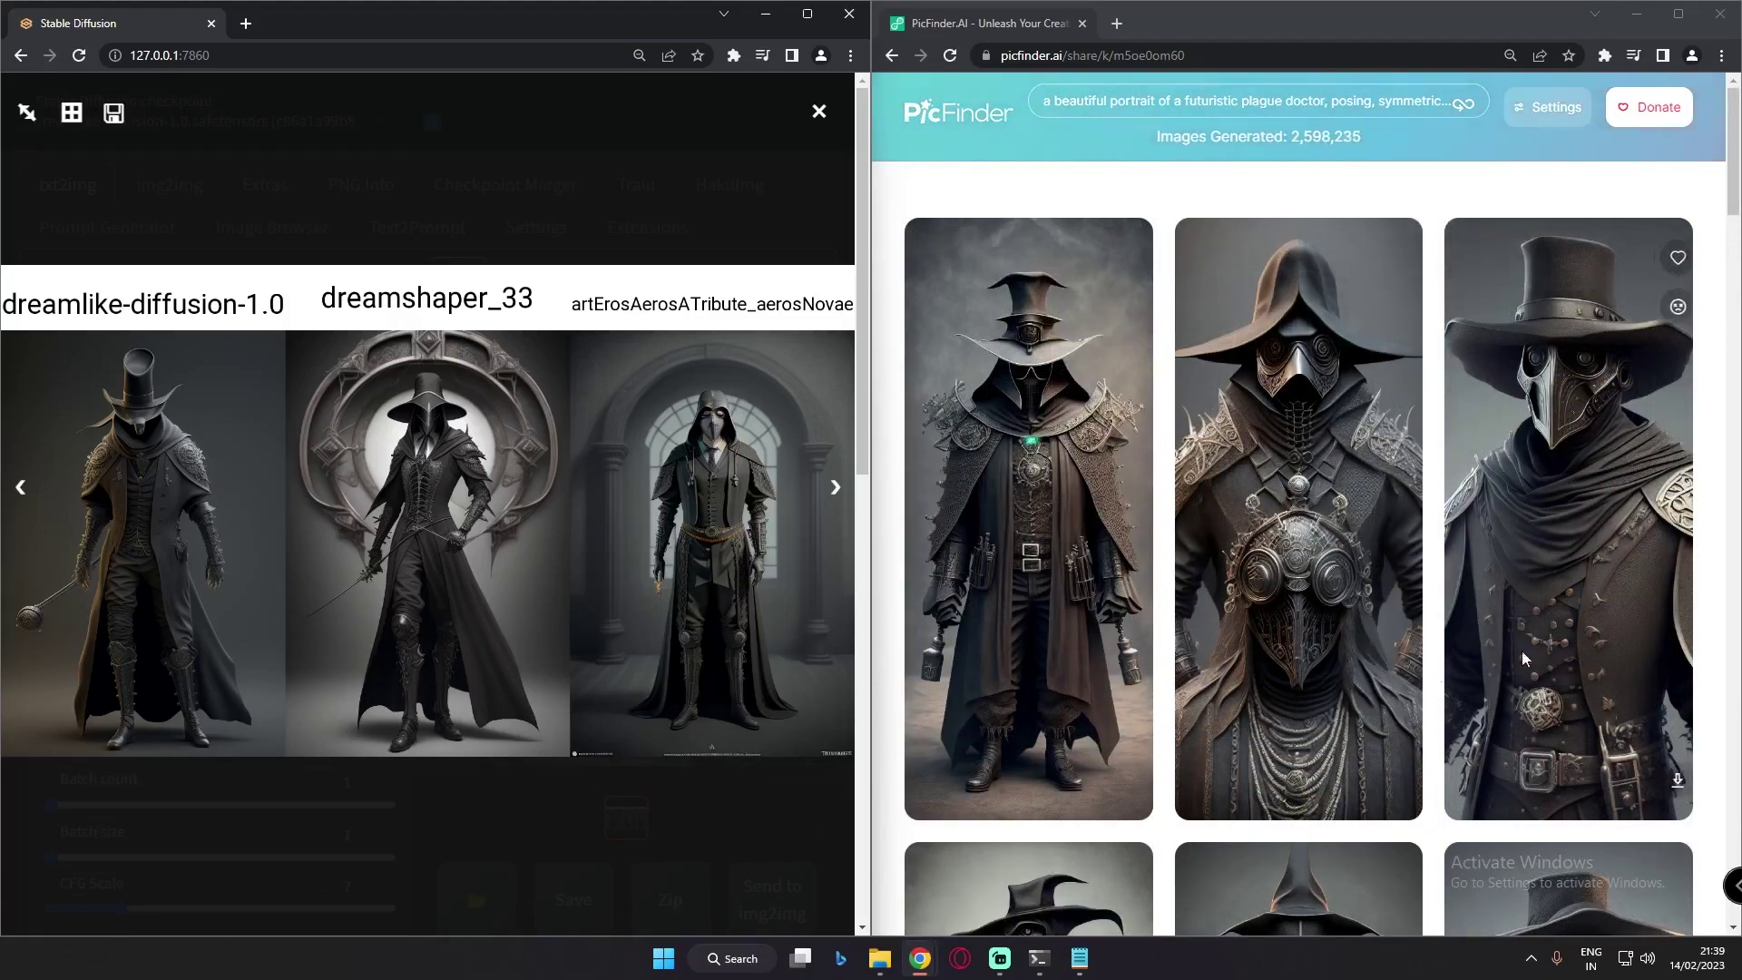
left_click(1550, 109)
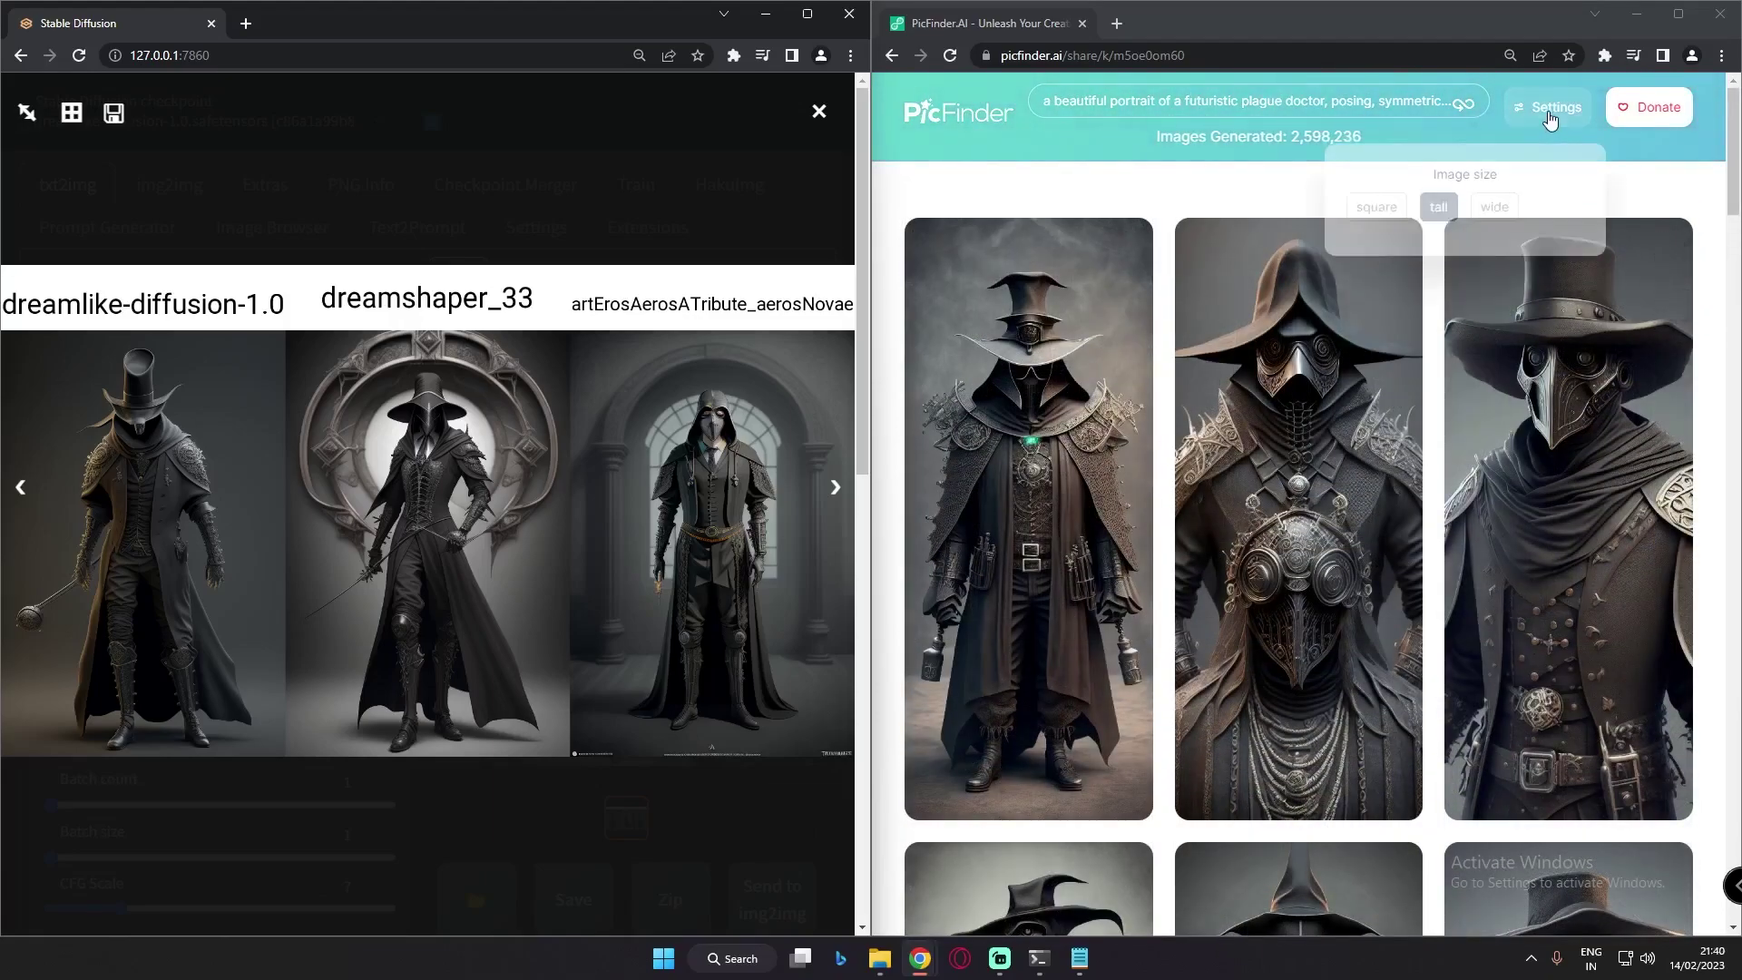
mouse_move(1529, 115)
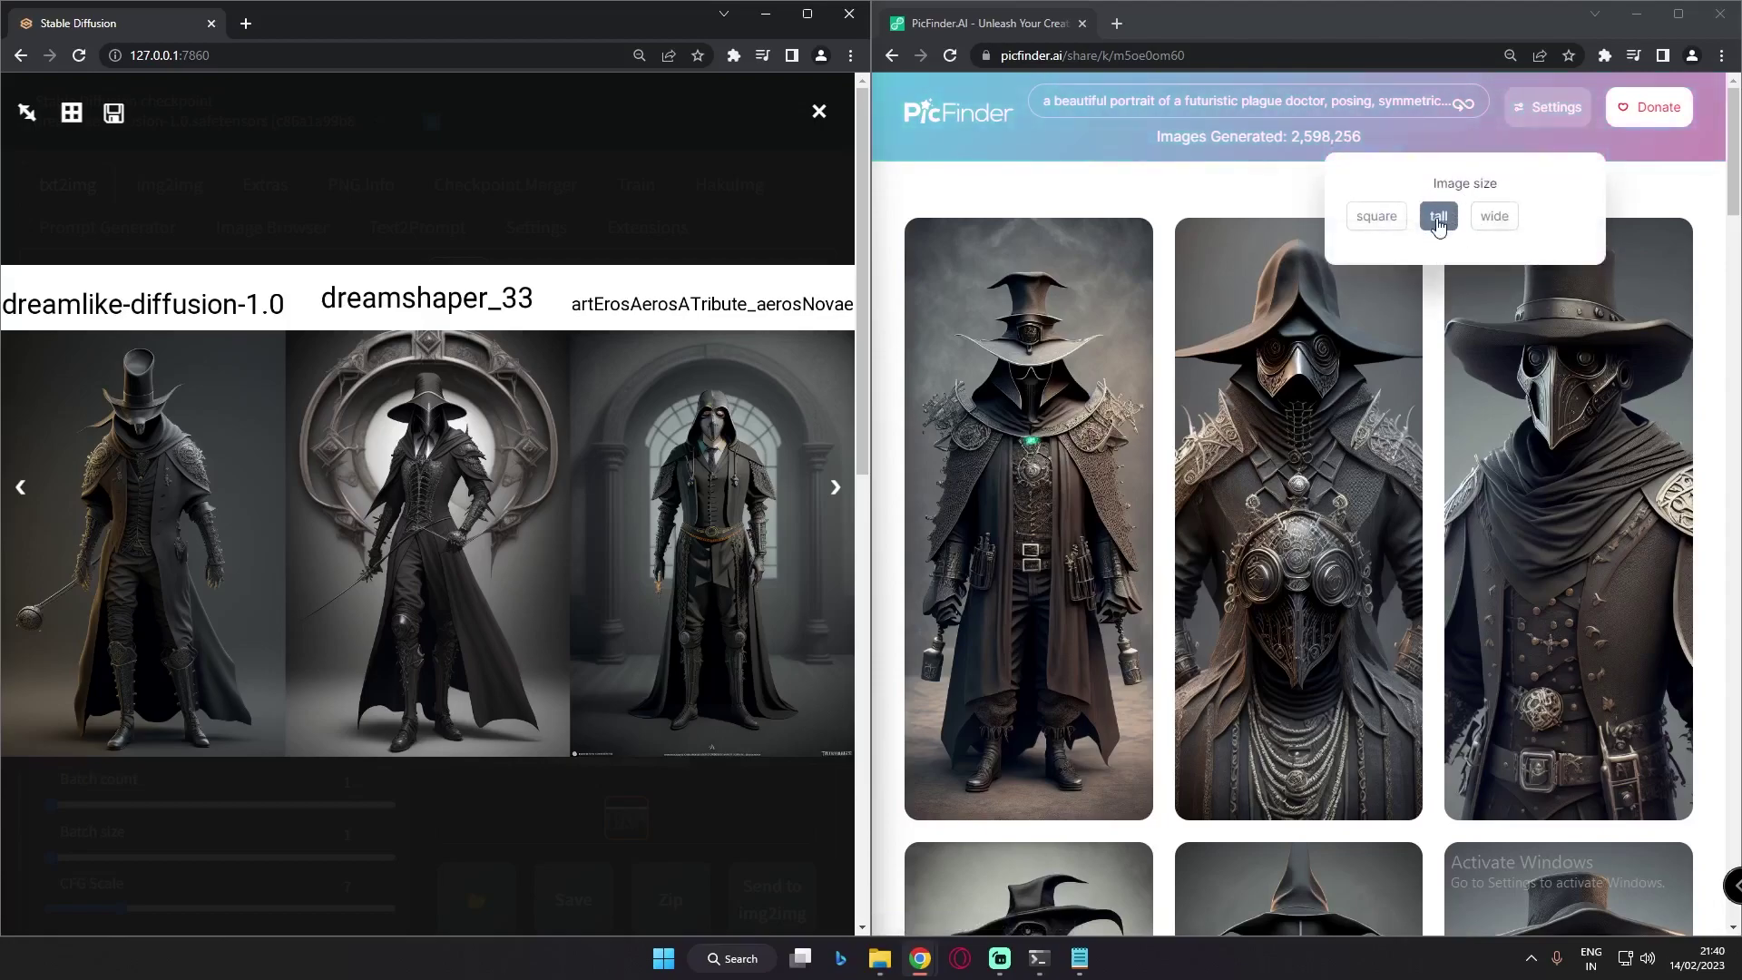
mouse_move(1326, 564)
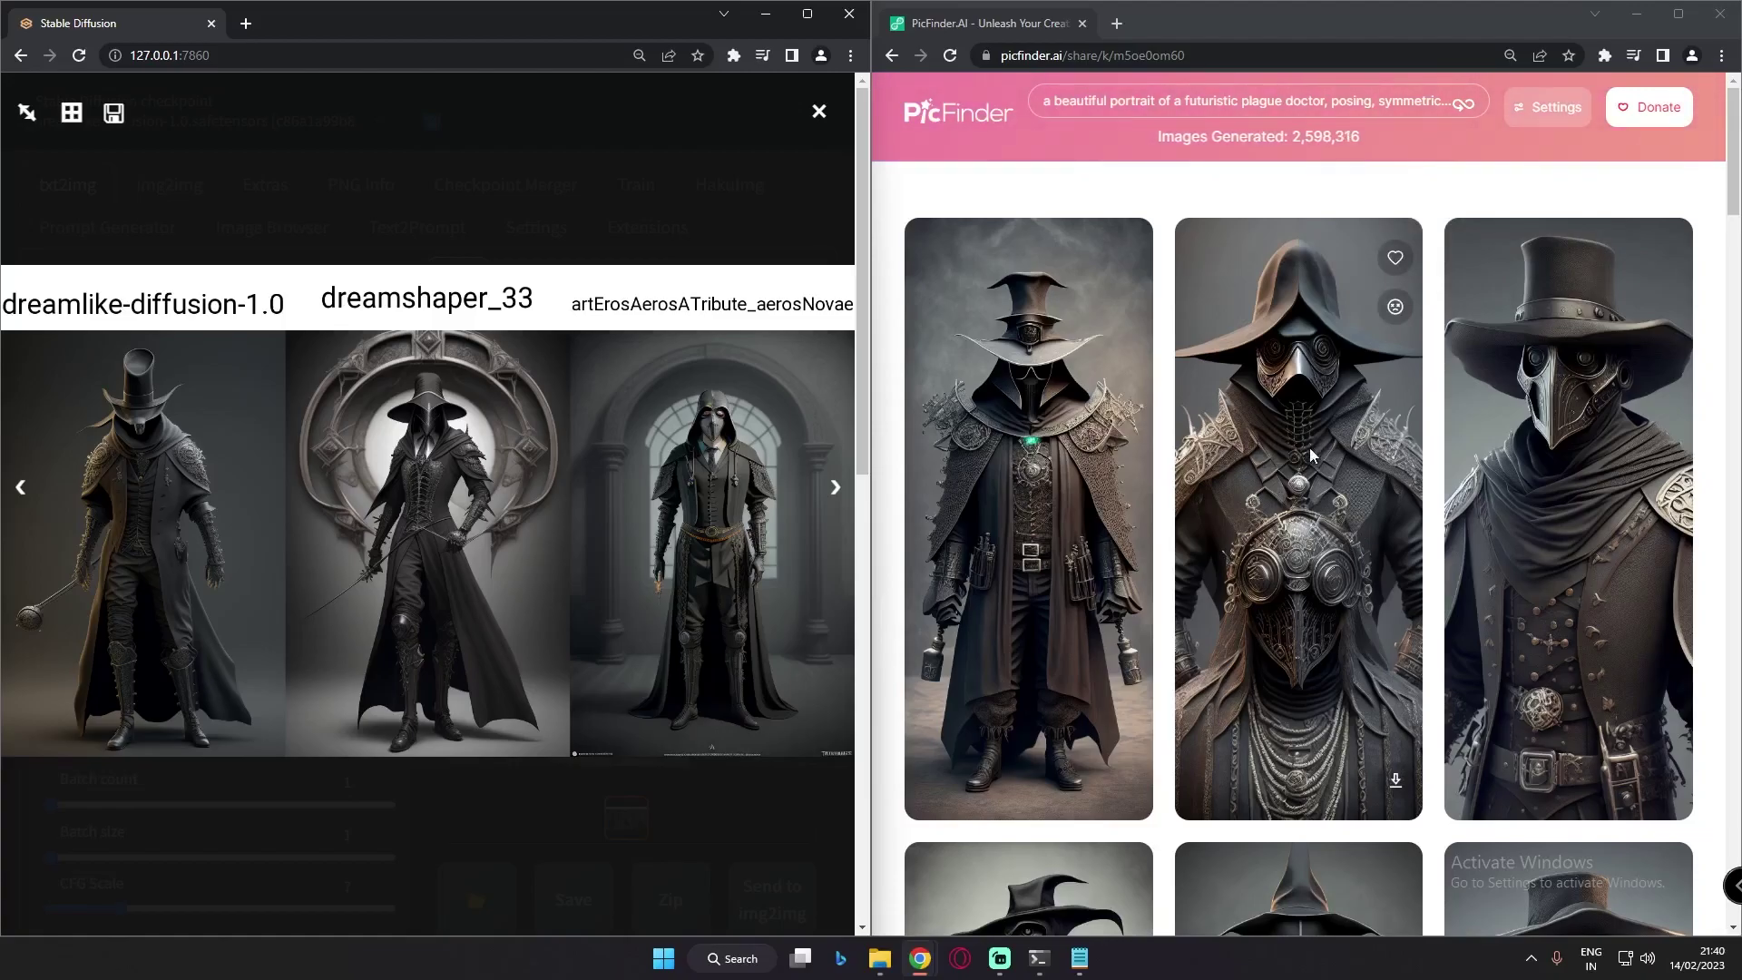
Scroll PicFinder's plague doctor results, then set its image size to wide
scroll(1310, 443, "down", 10)
scroll(1583, 671, "down", 5)
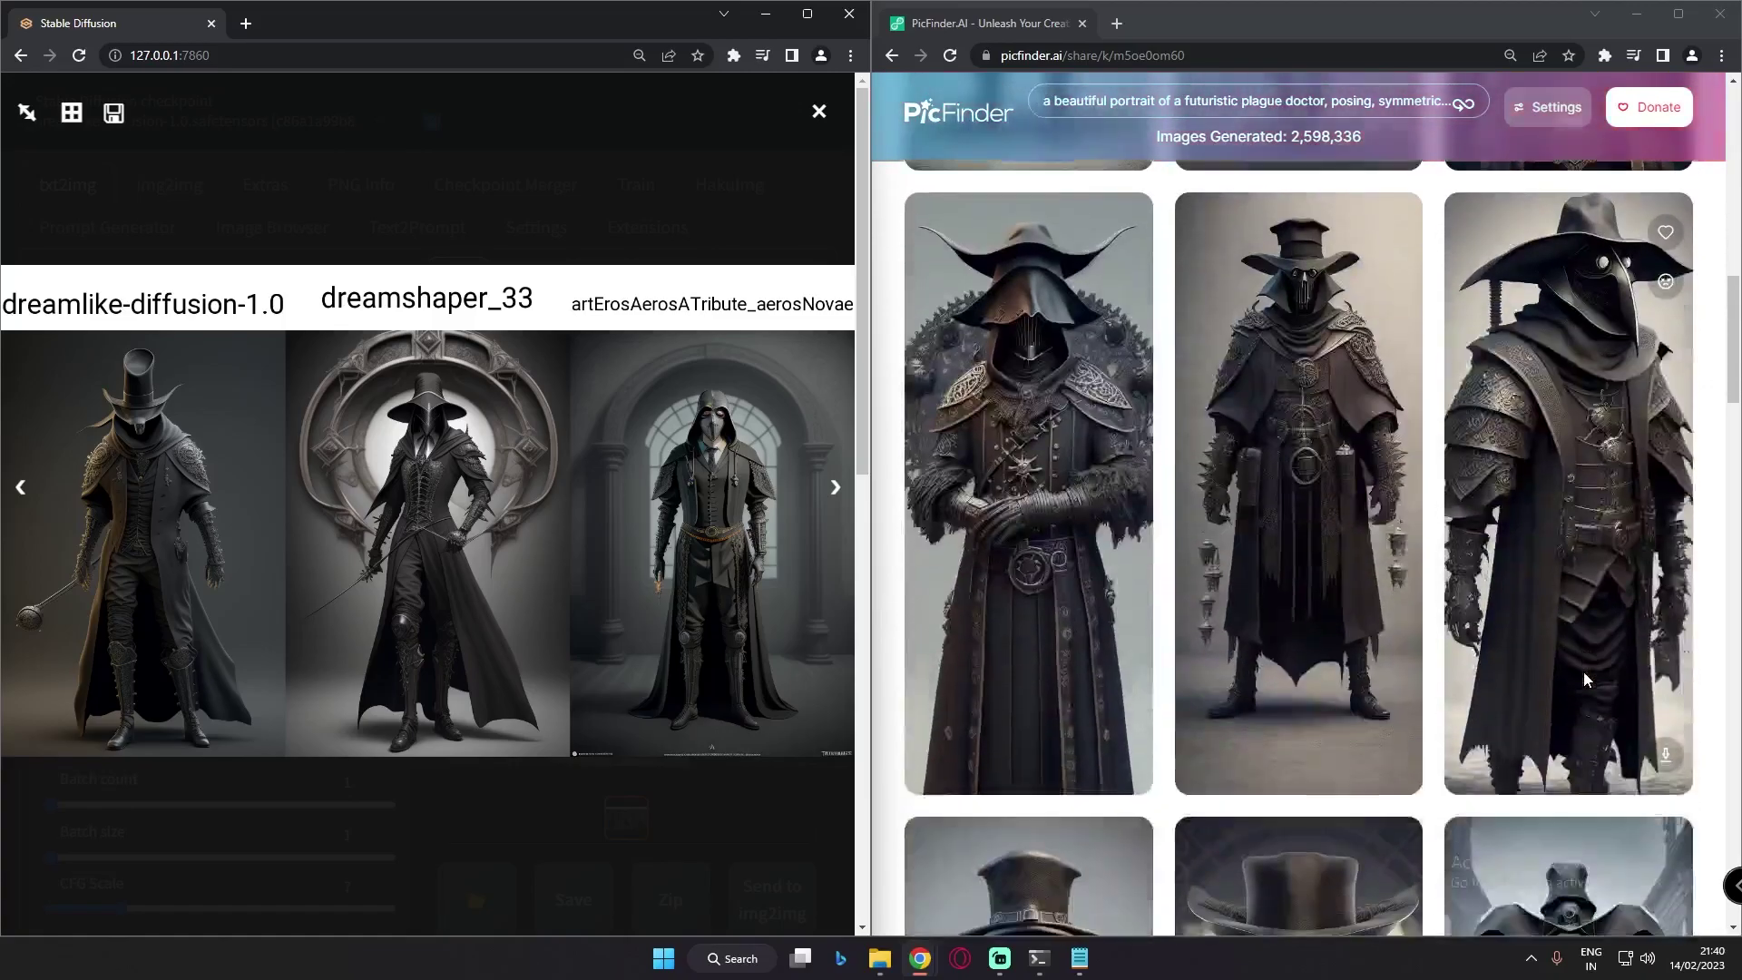
scroll(1556, 426, "up", 5)
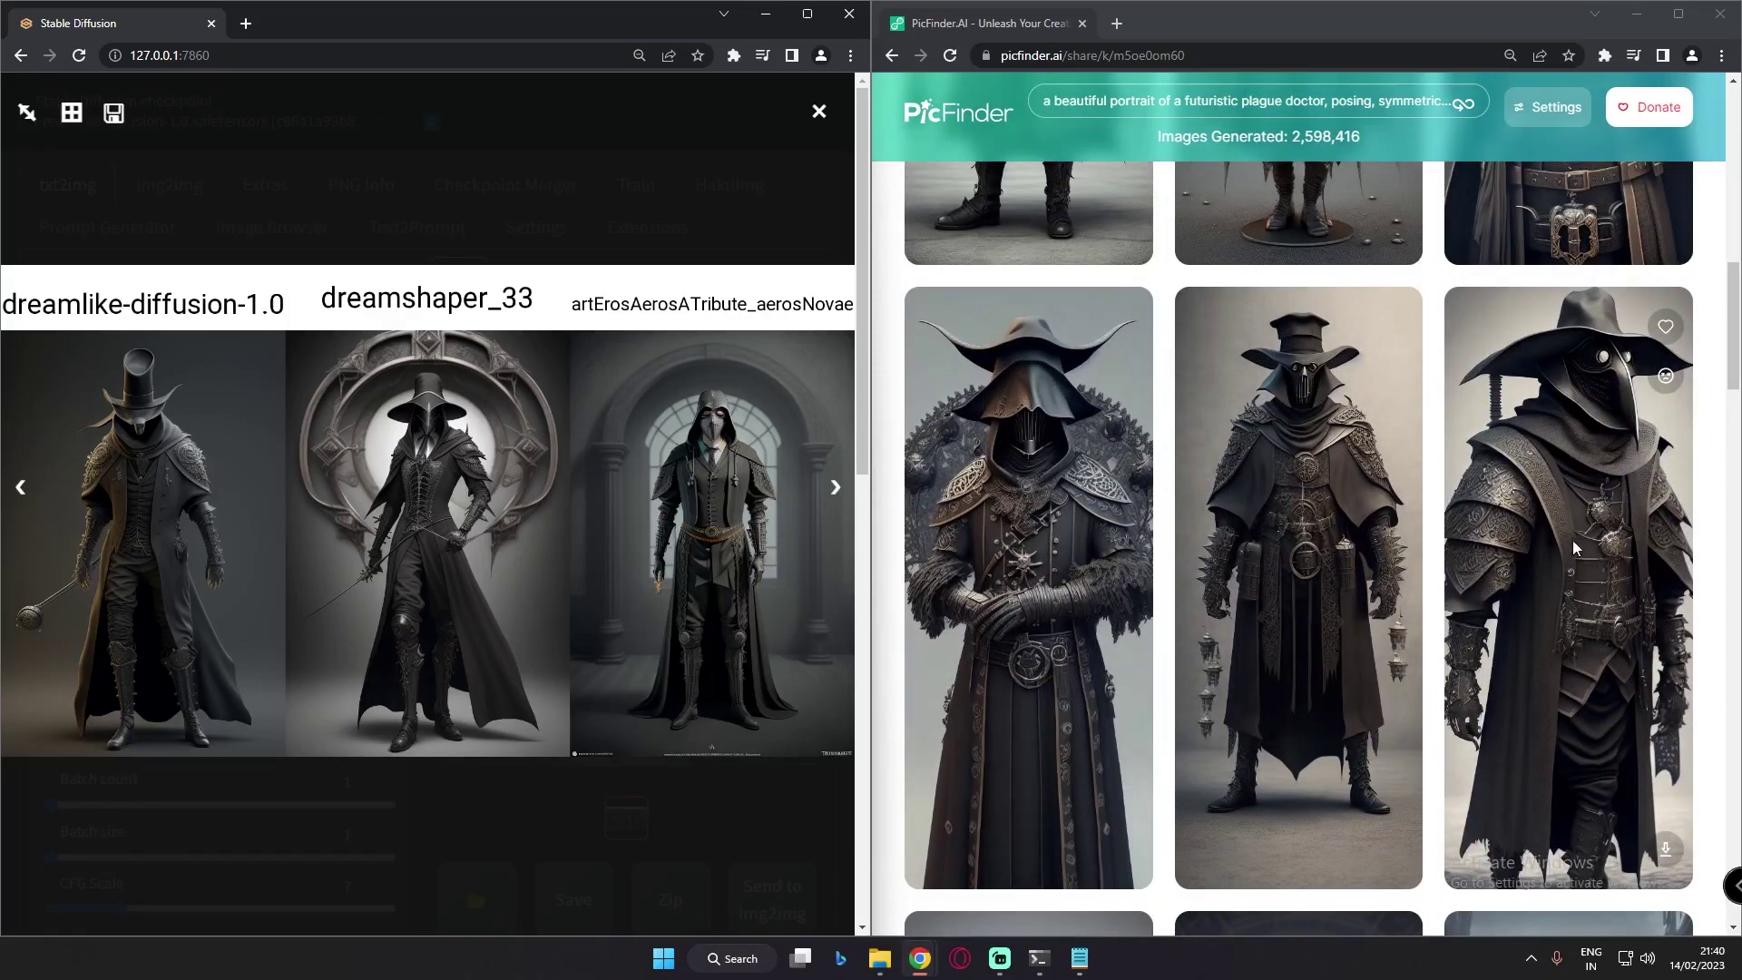
scroll(1441, 737, "down", 8)
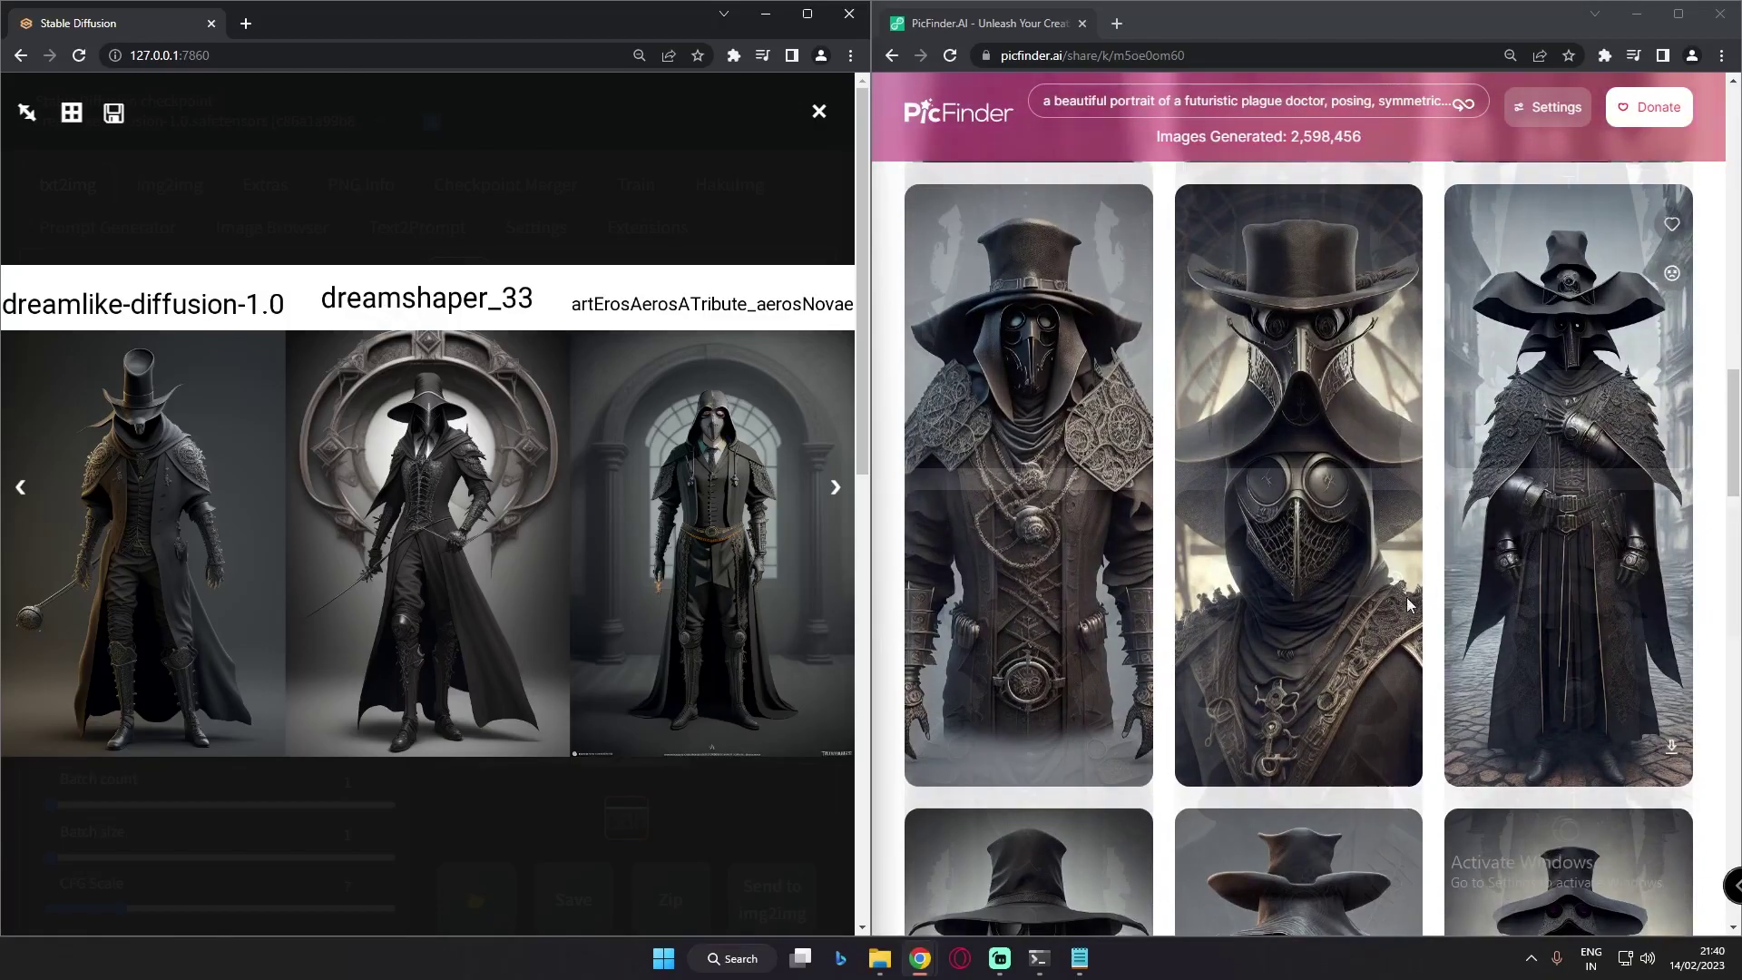
scroll(1413, 624, "down", 3)
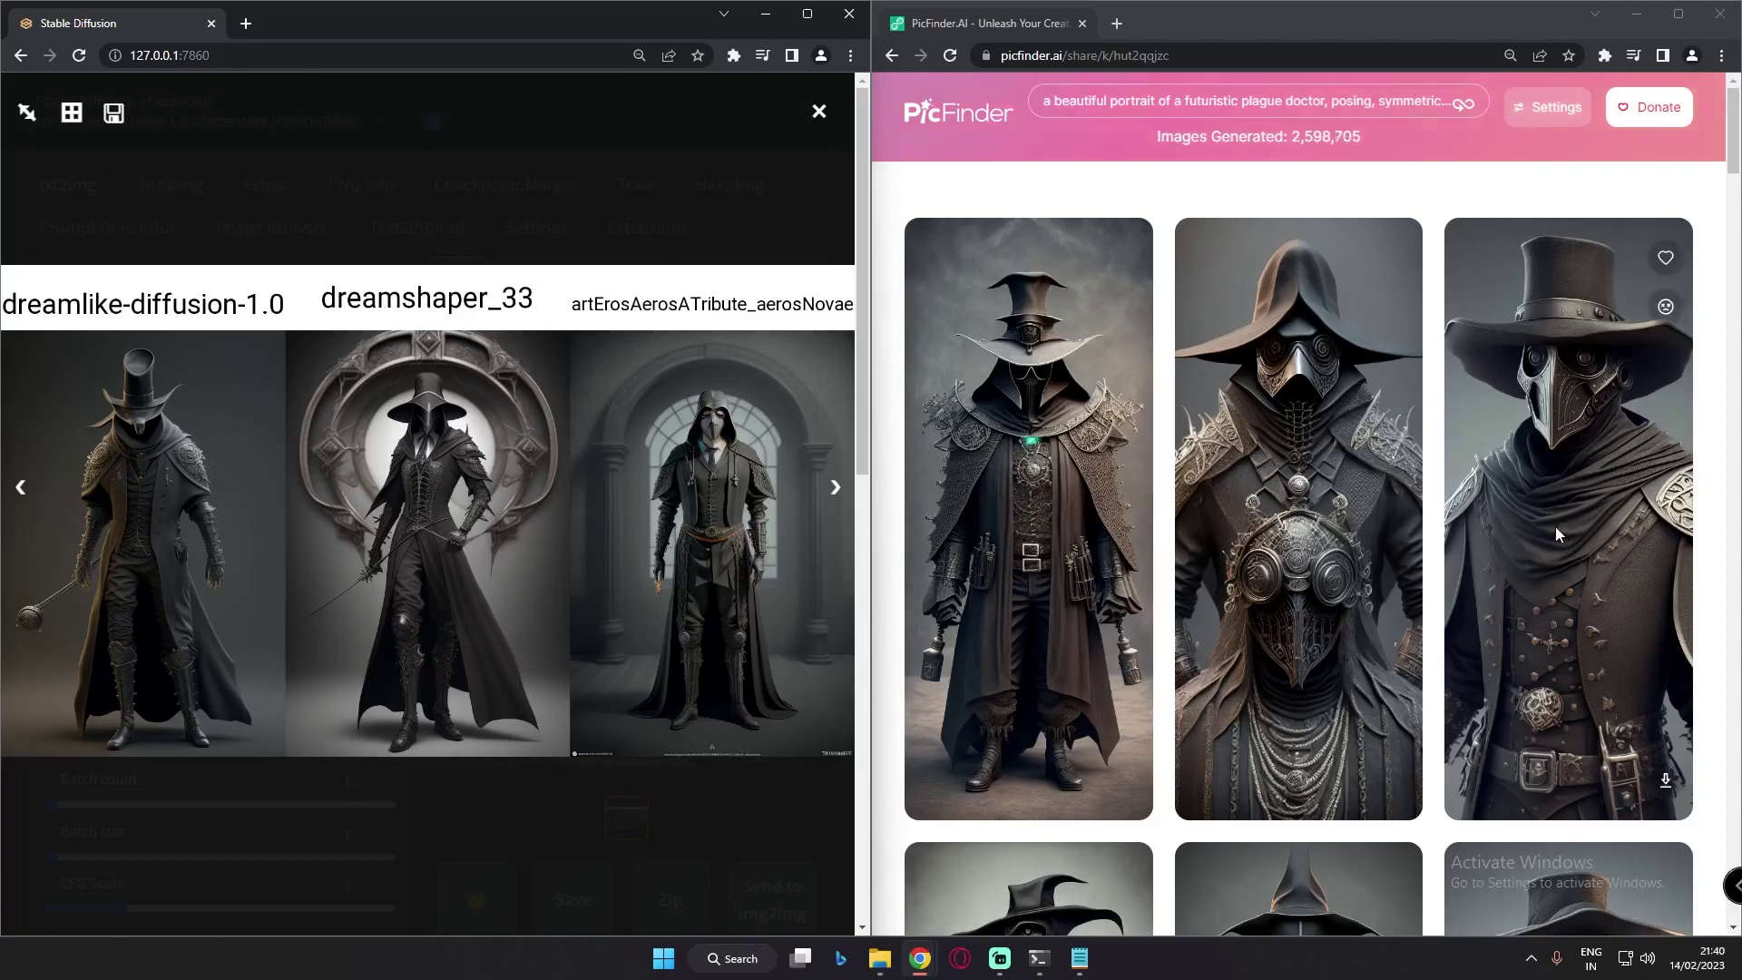
scroll(1256, 717, "down", 6)
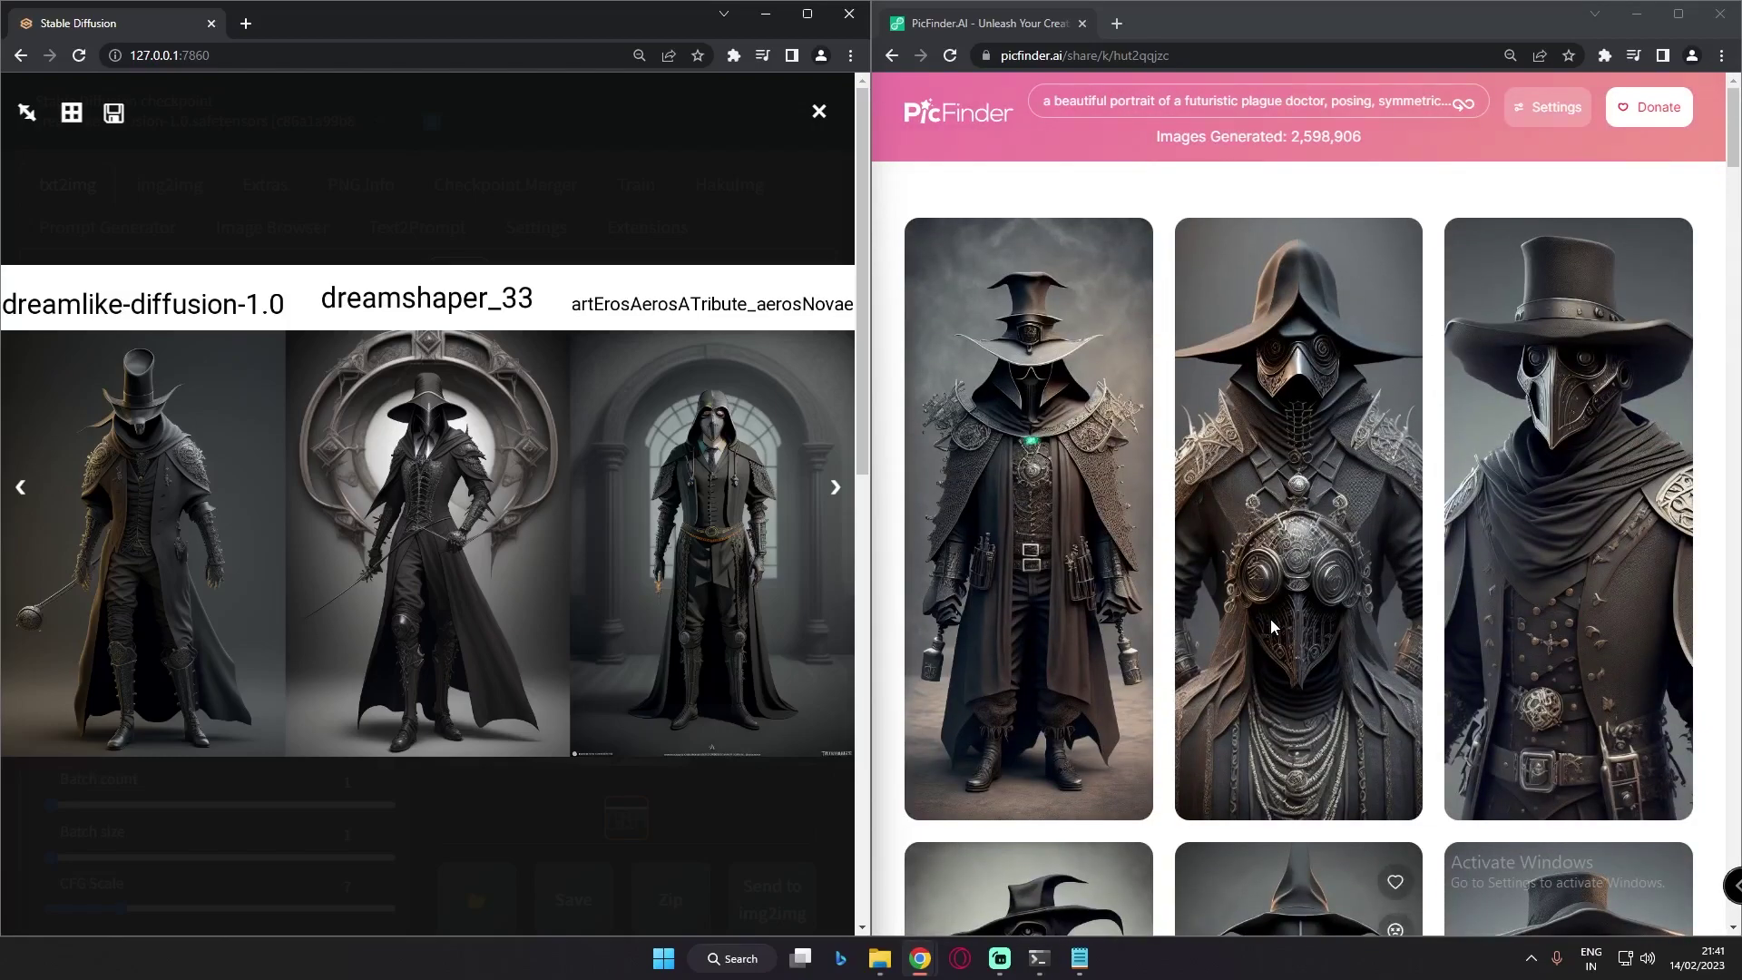
left_click(1556, 109)
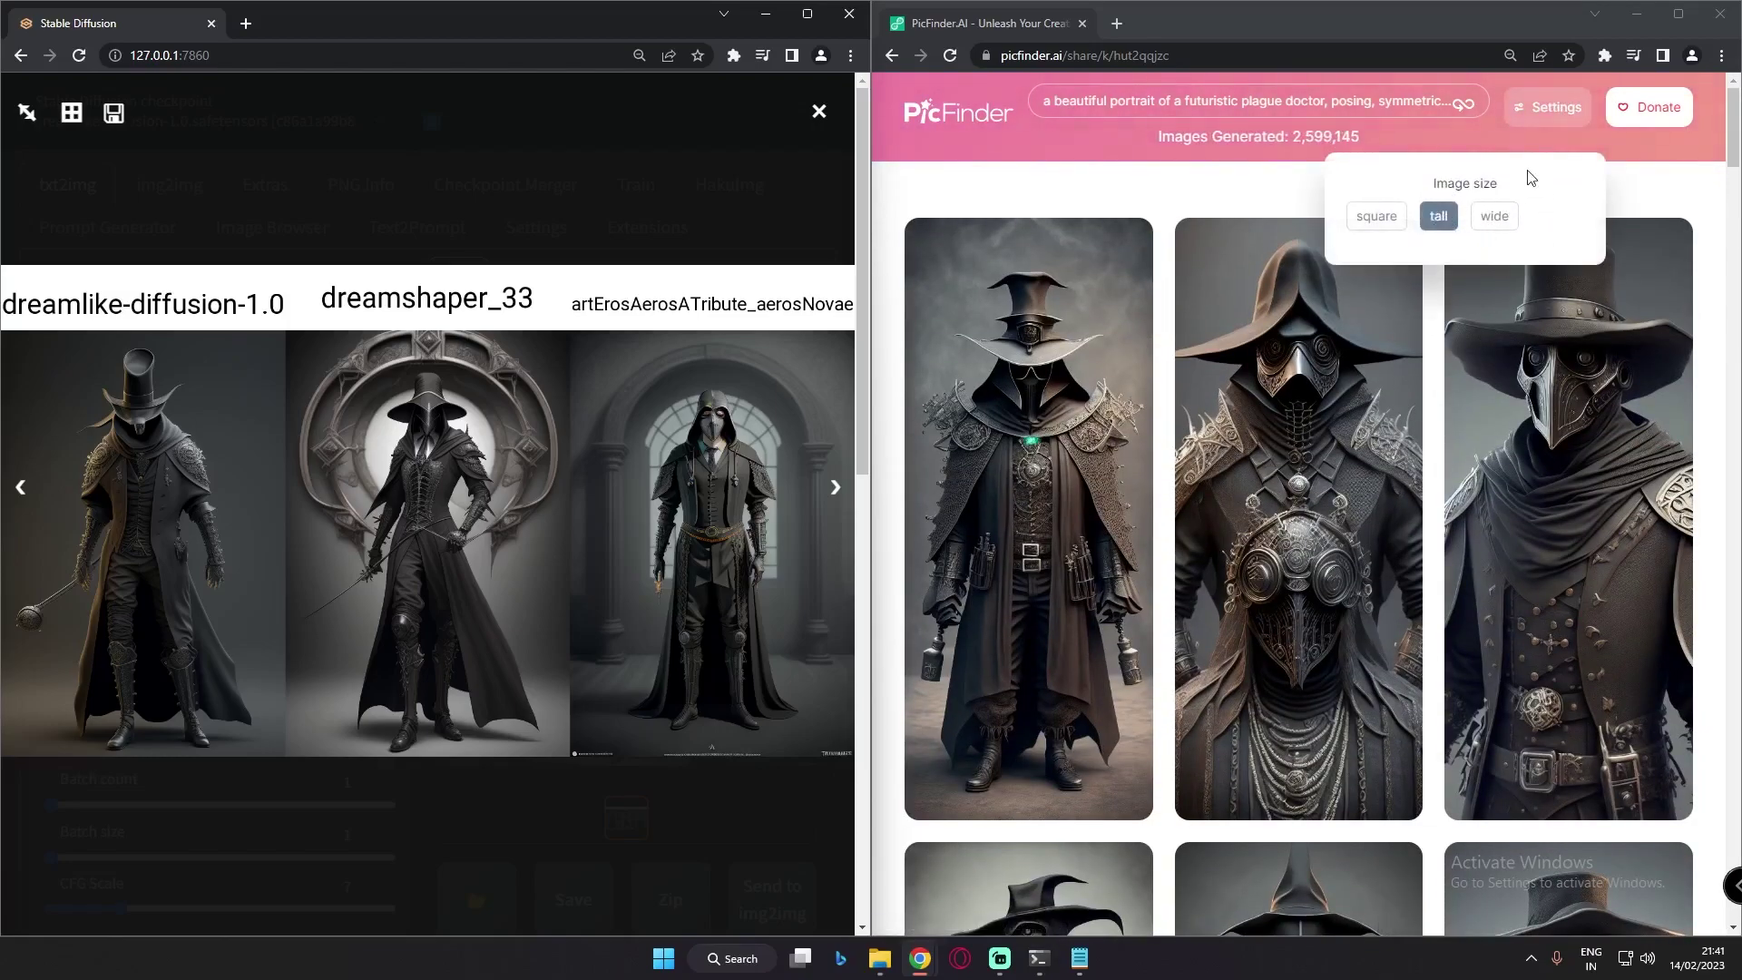
left_click(1498, 221)
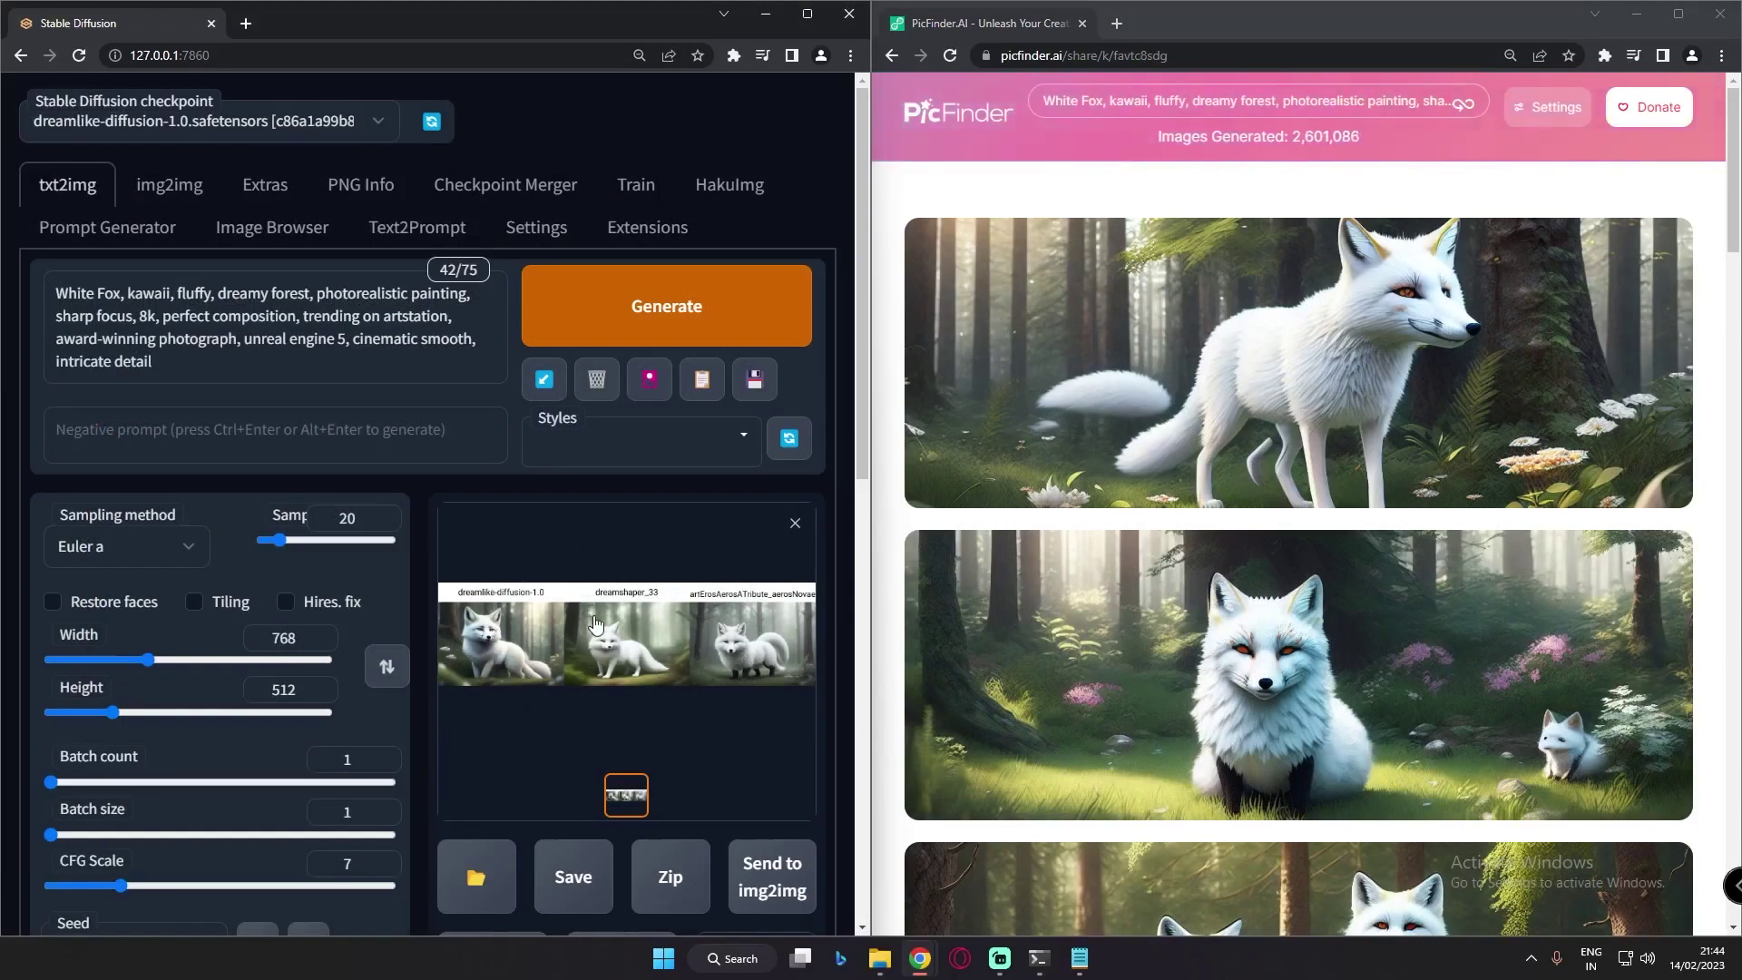
Open the White Fox three-checkpoint X/Y/Z grid in the full-size image viewer
left_click(545, 667)
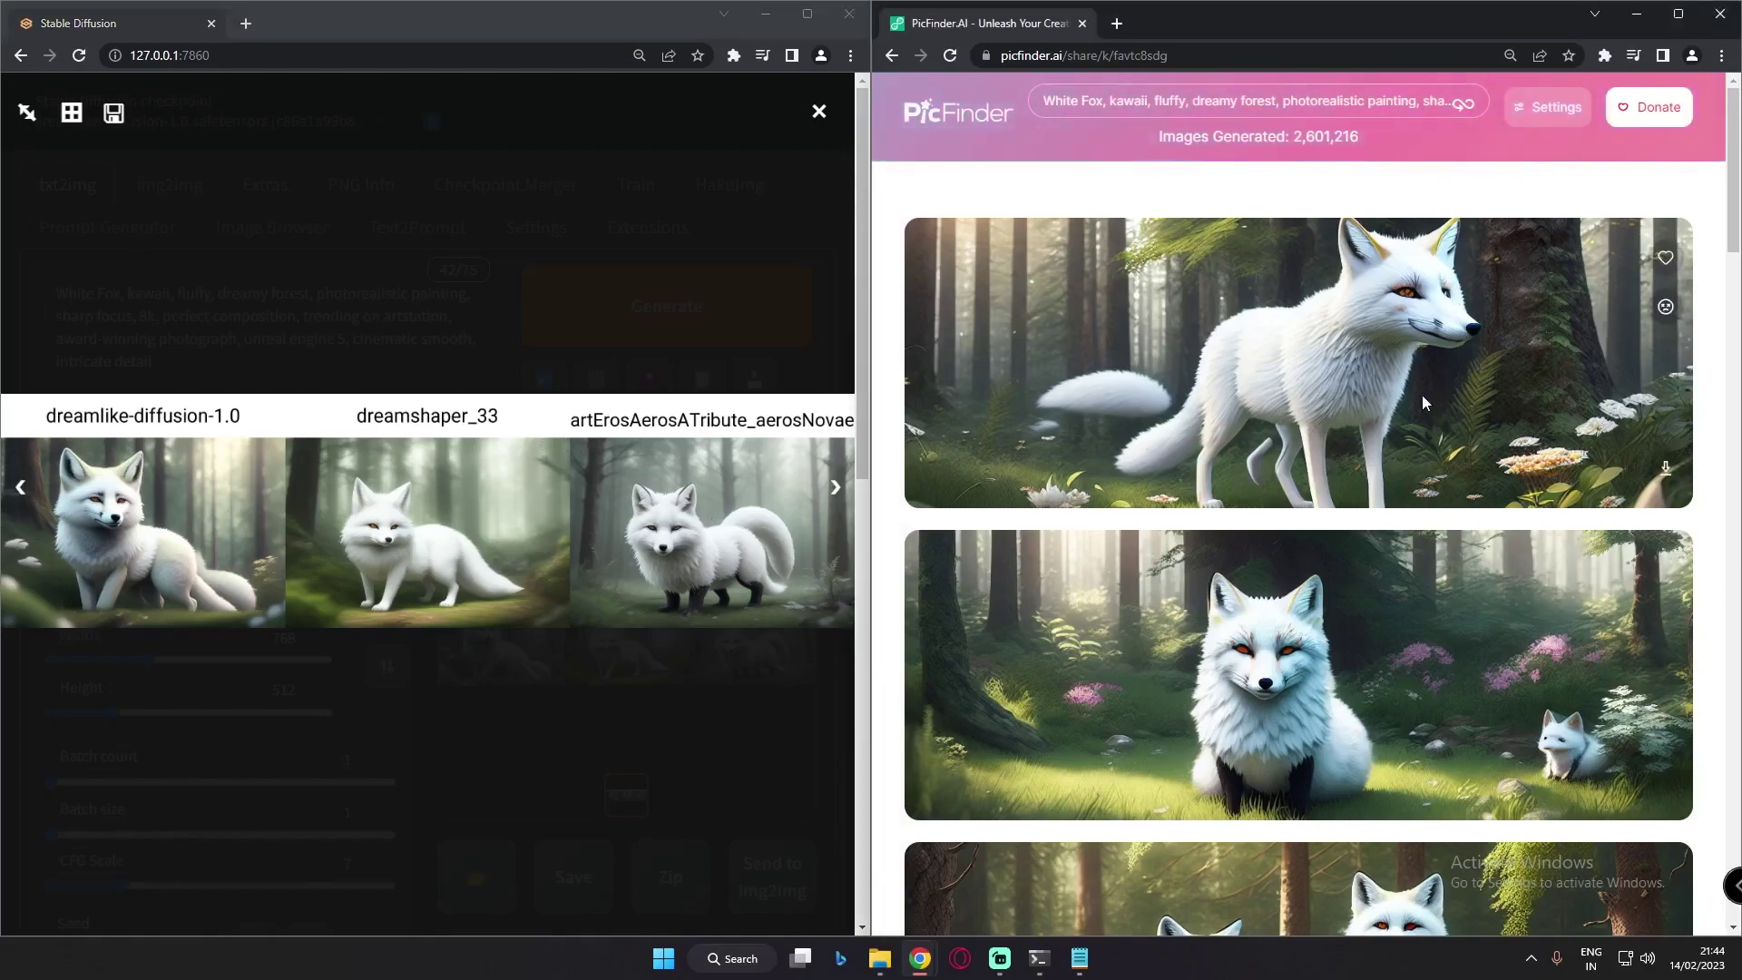
scroll(1456, 395, "down", 5)
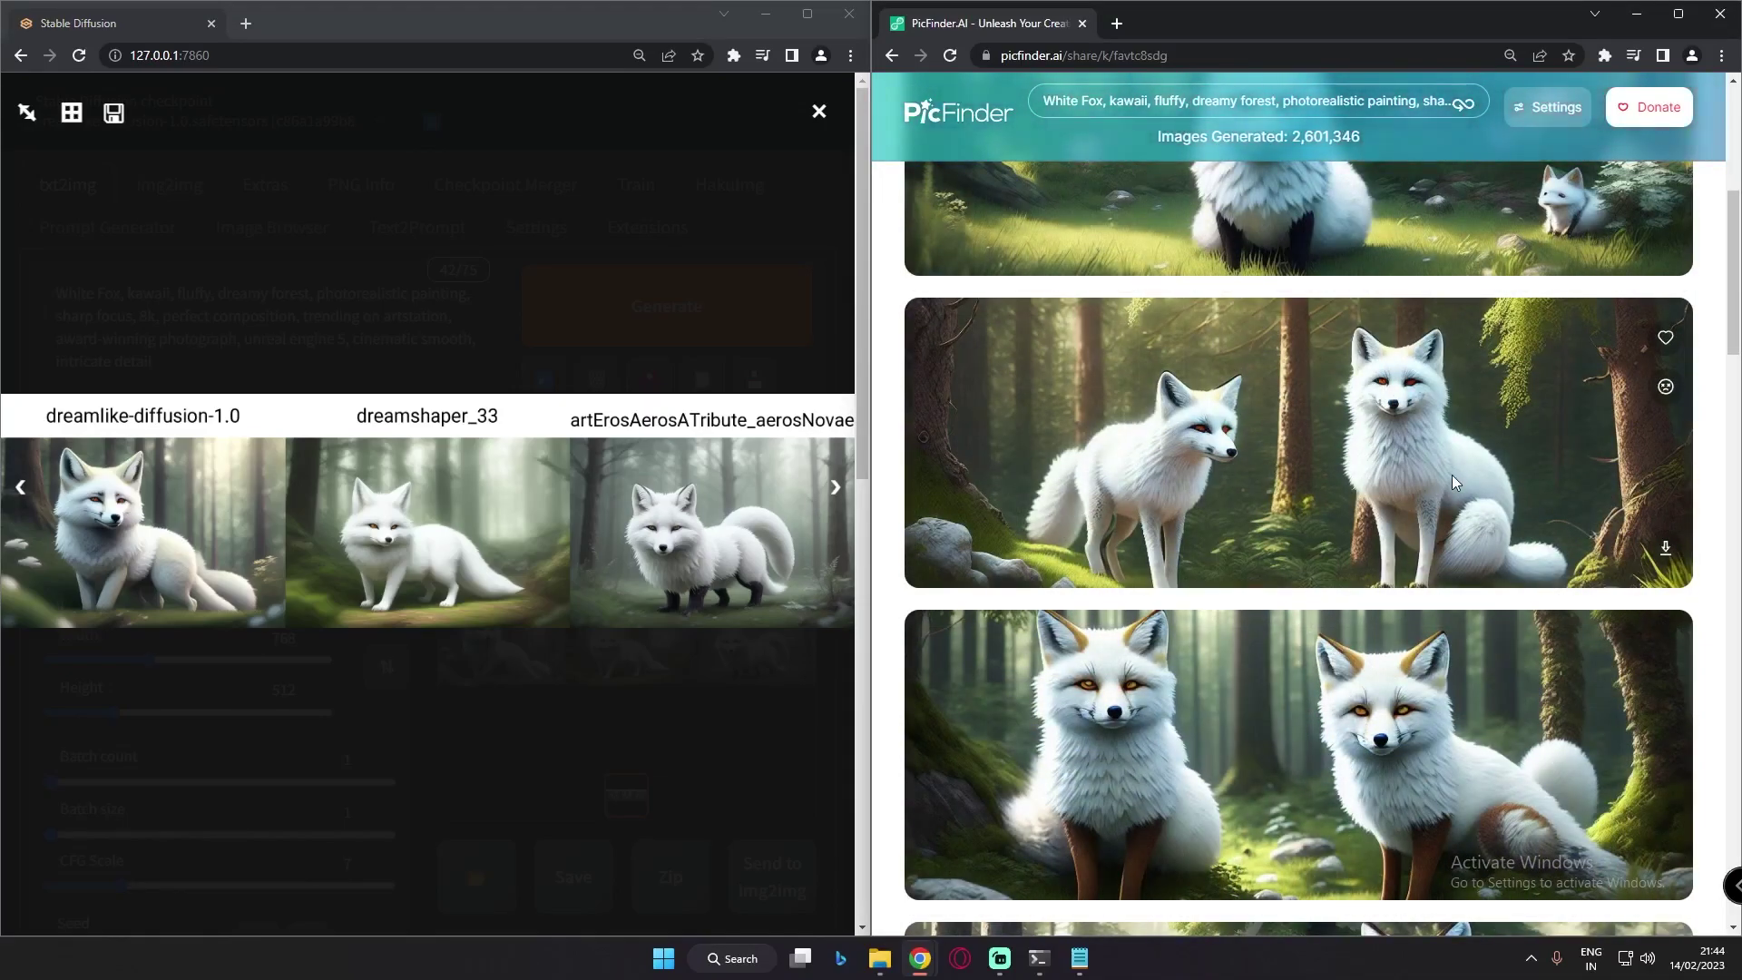
scroll(1278, 514, "down", 6)
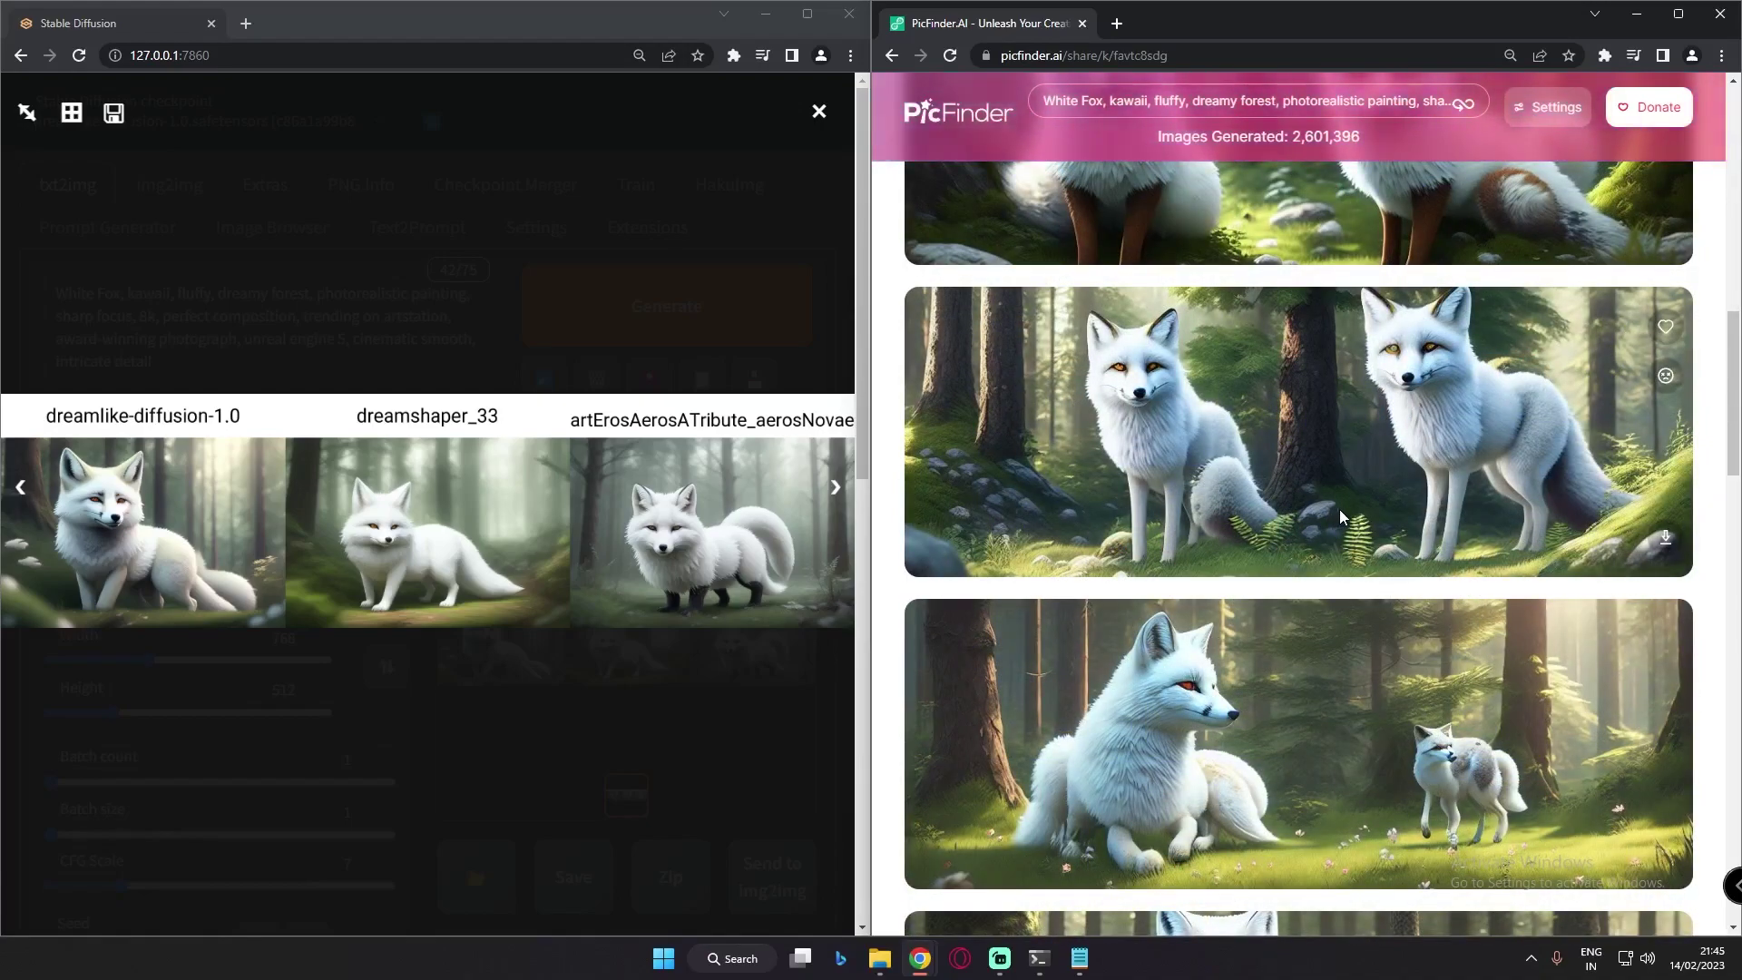
scroll(1403, 540, "down", 2)
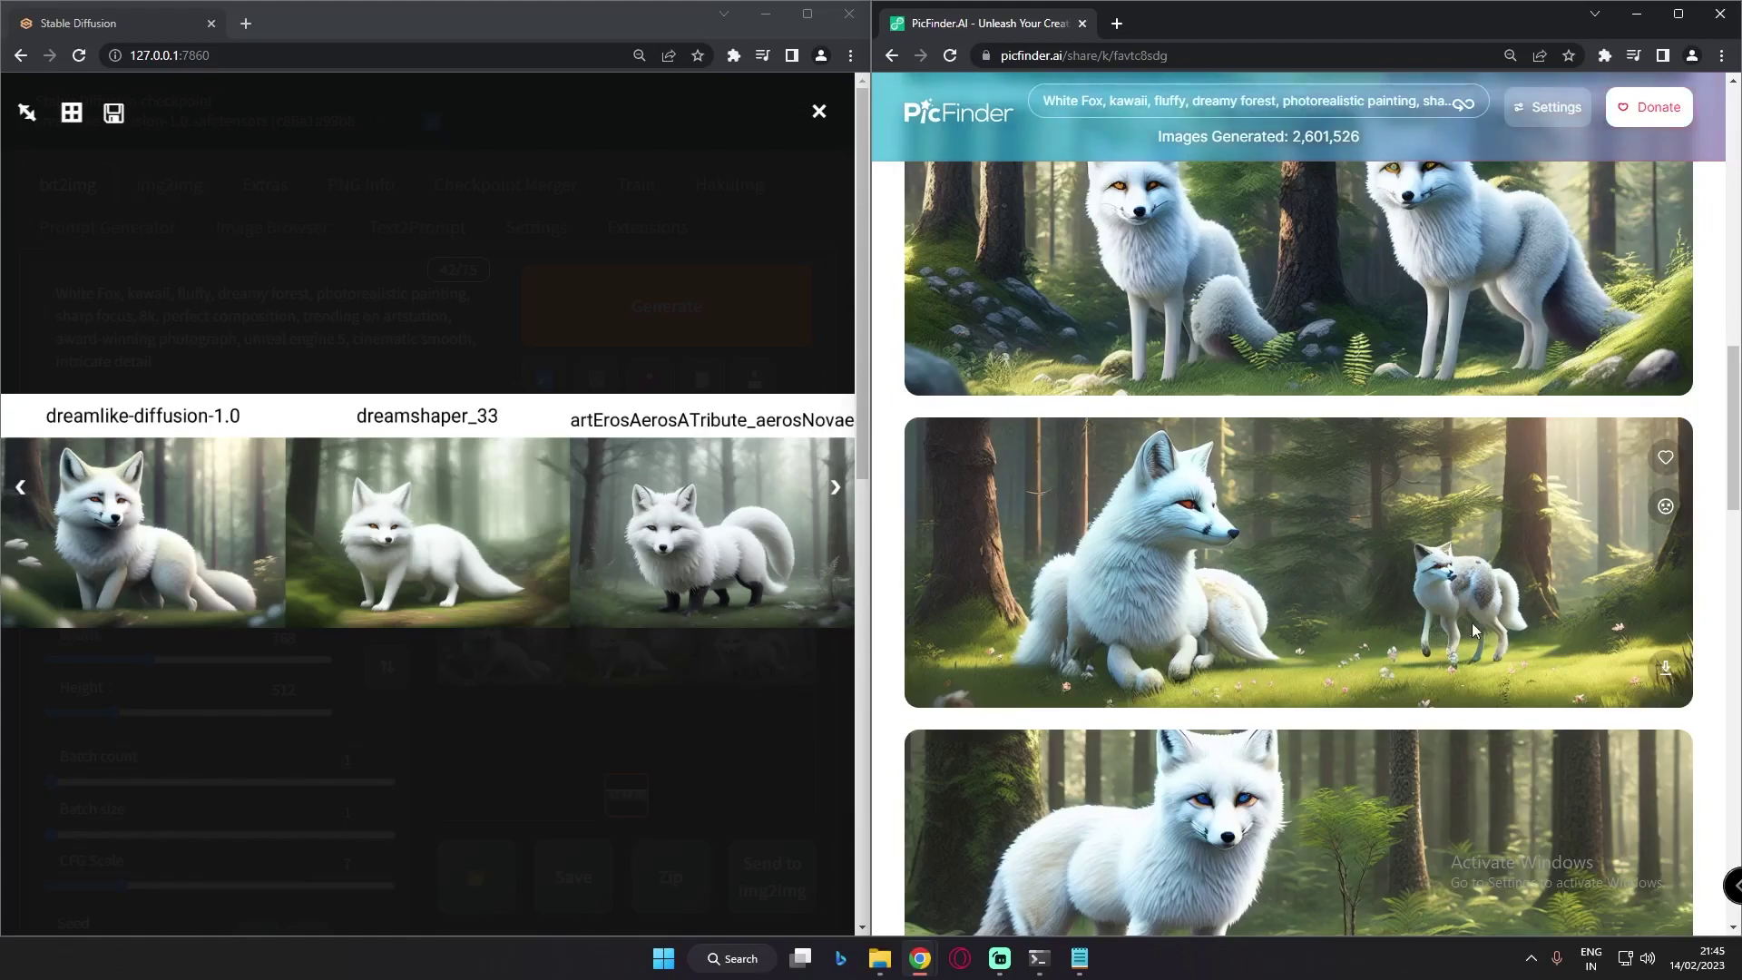
scroll(1397, 613, "down", 3)
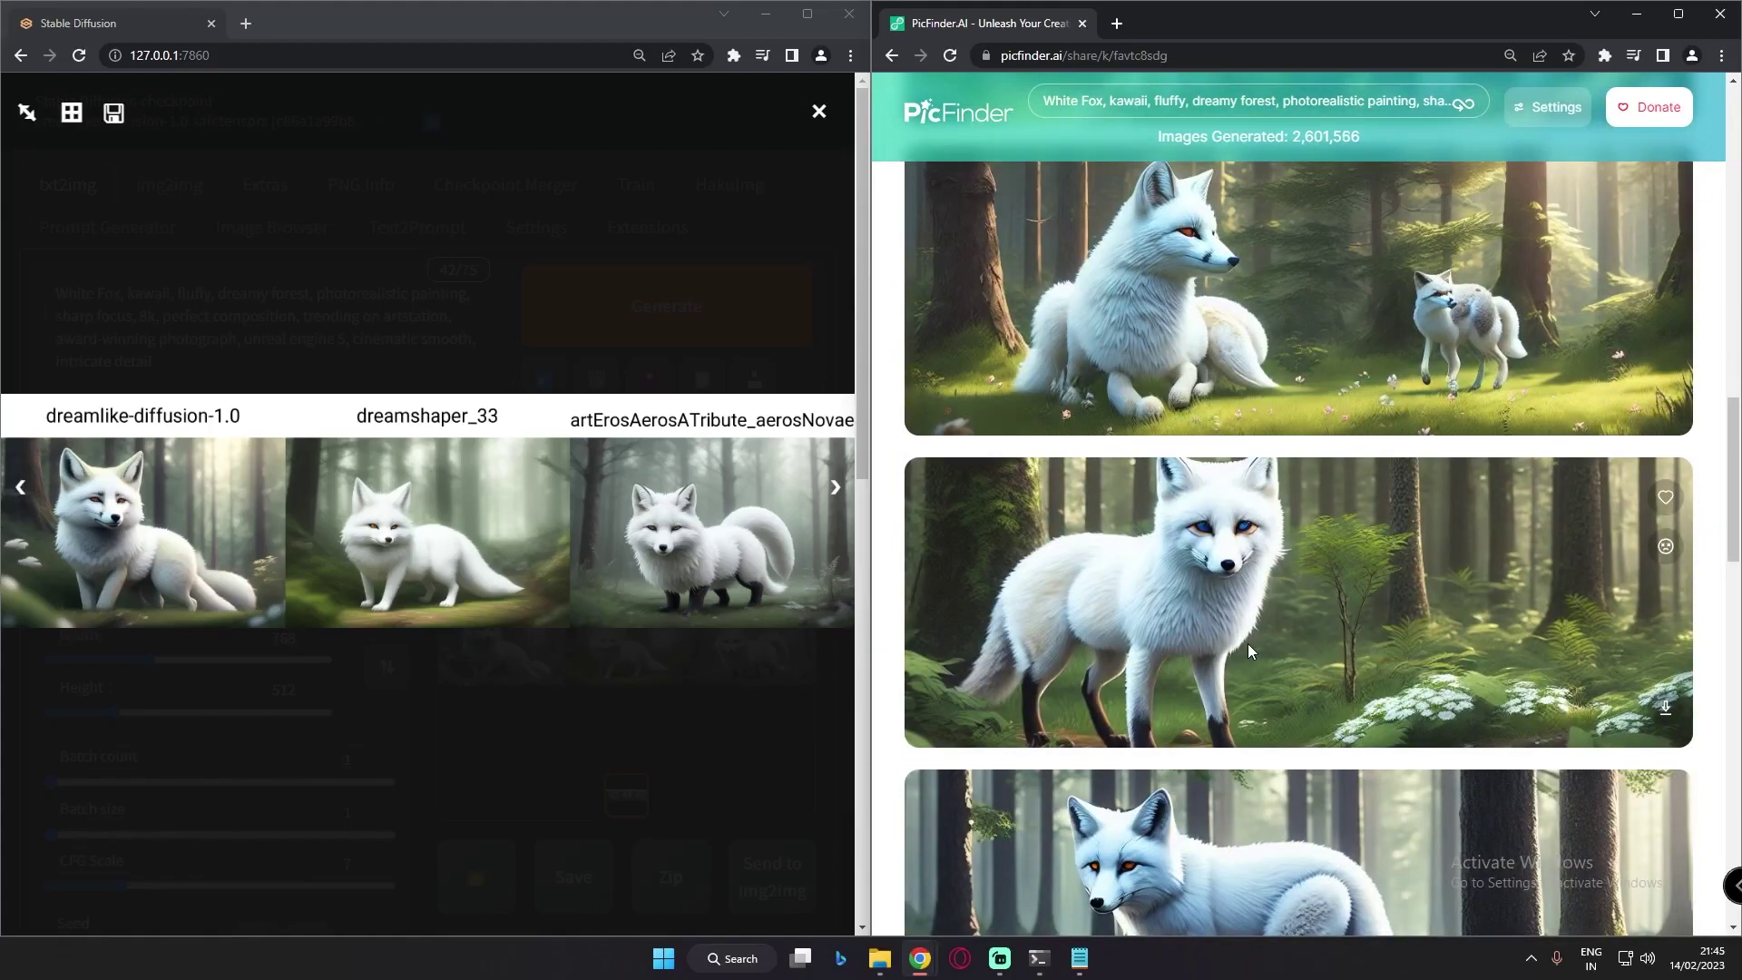
scroll(1334, 583, "down", 4)
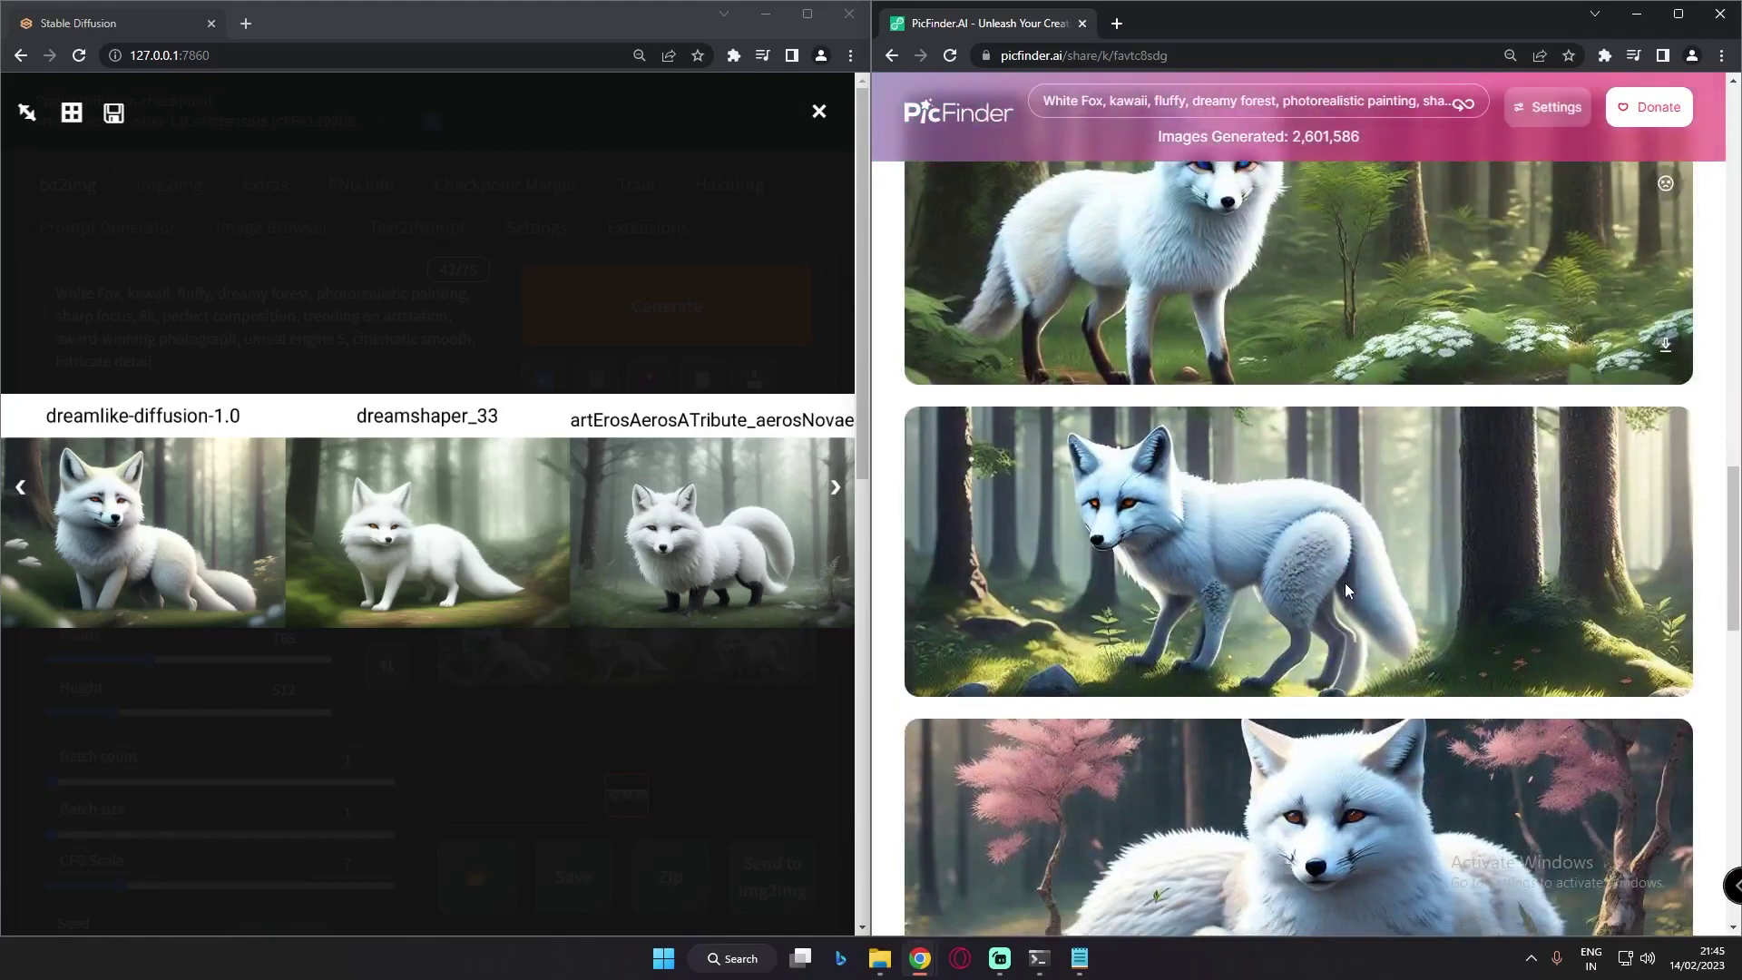
scroll(1380, 581, "down", 3)
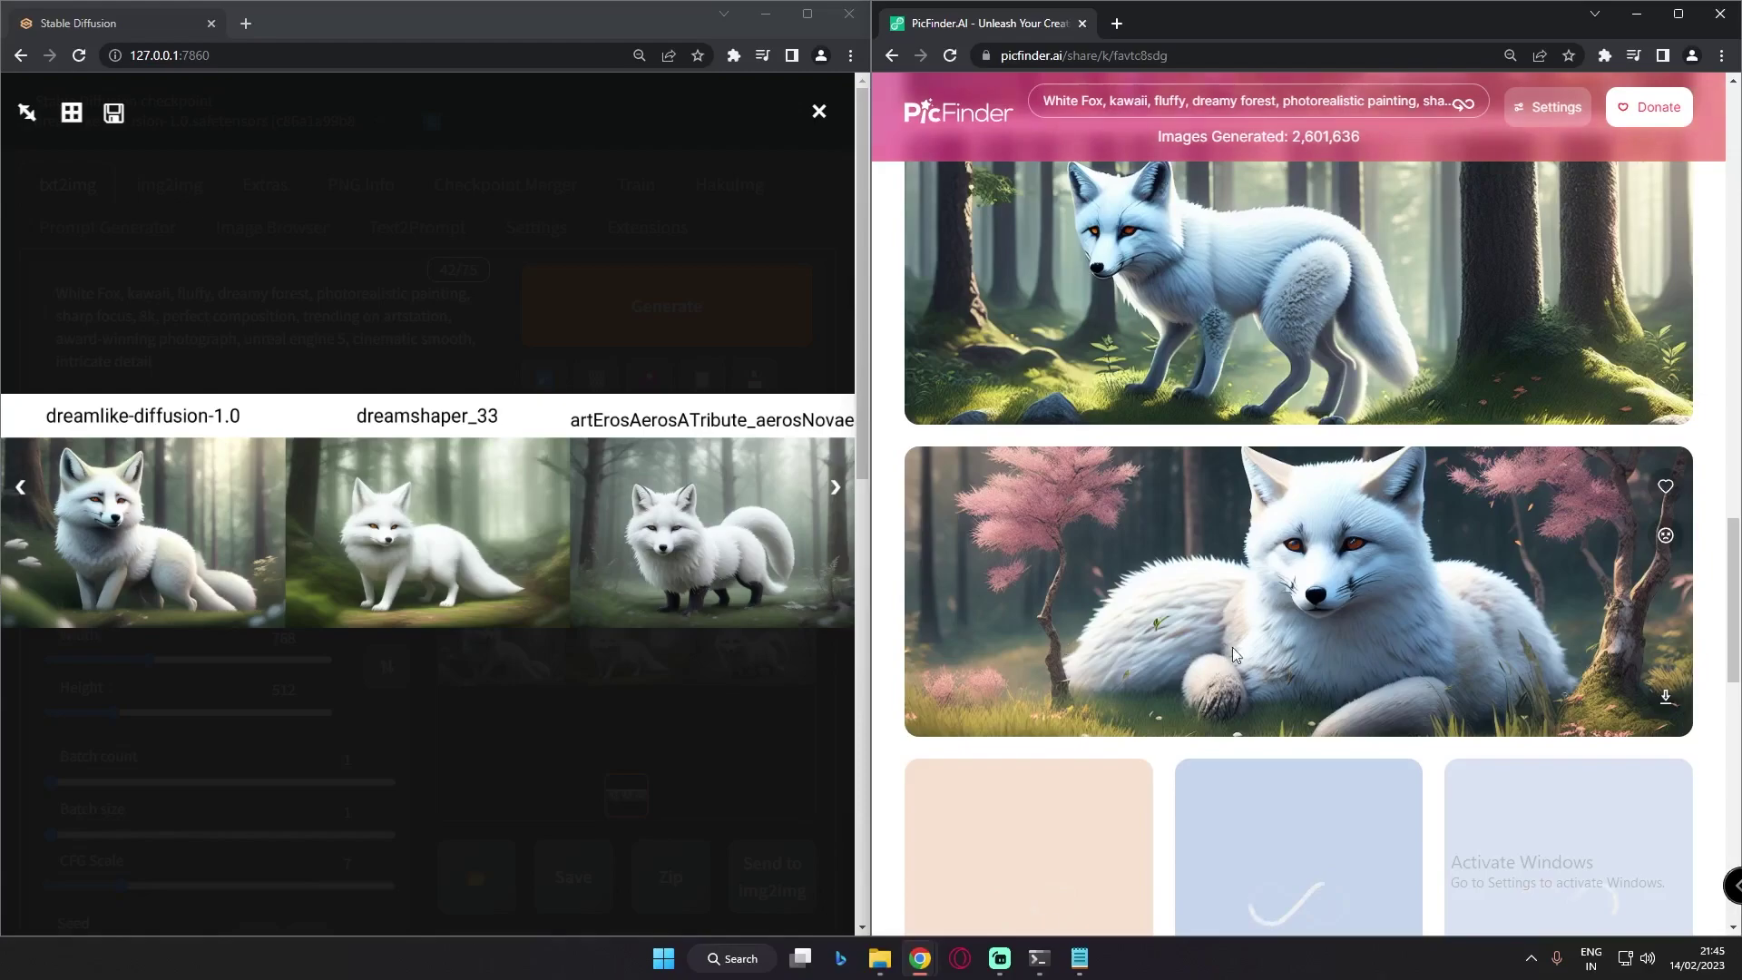
left_click(785, 706)
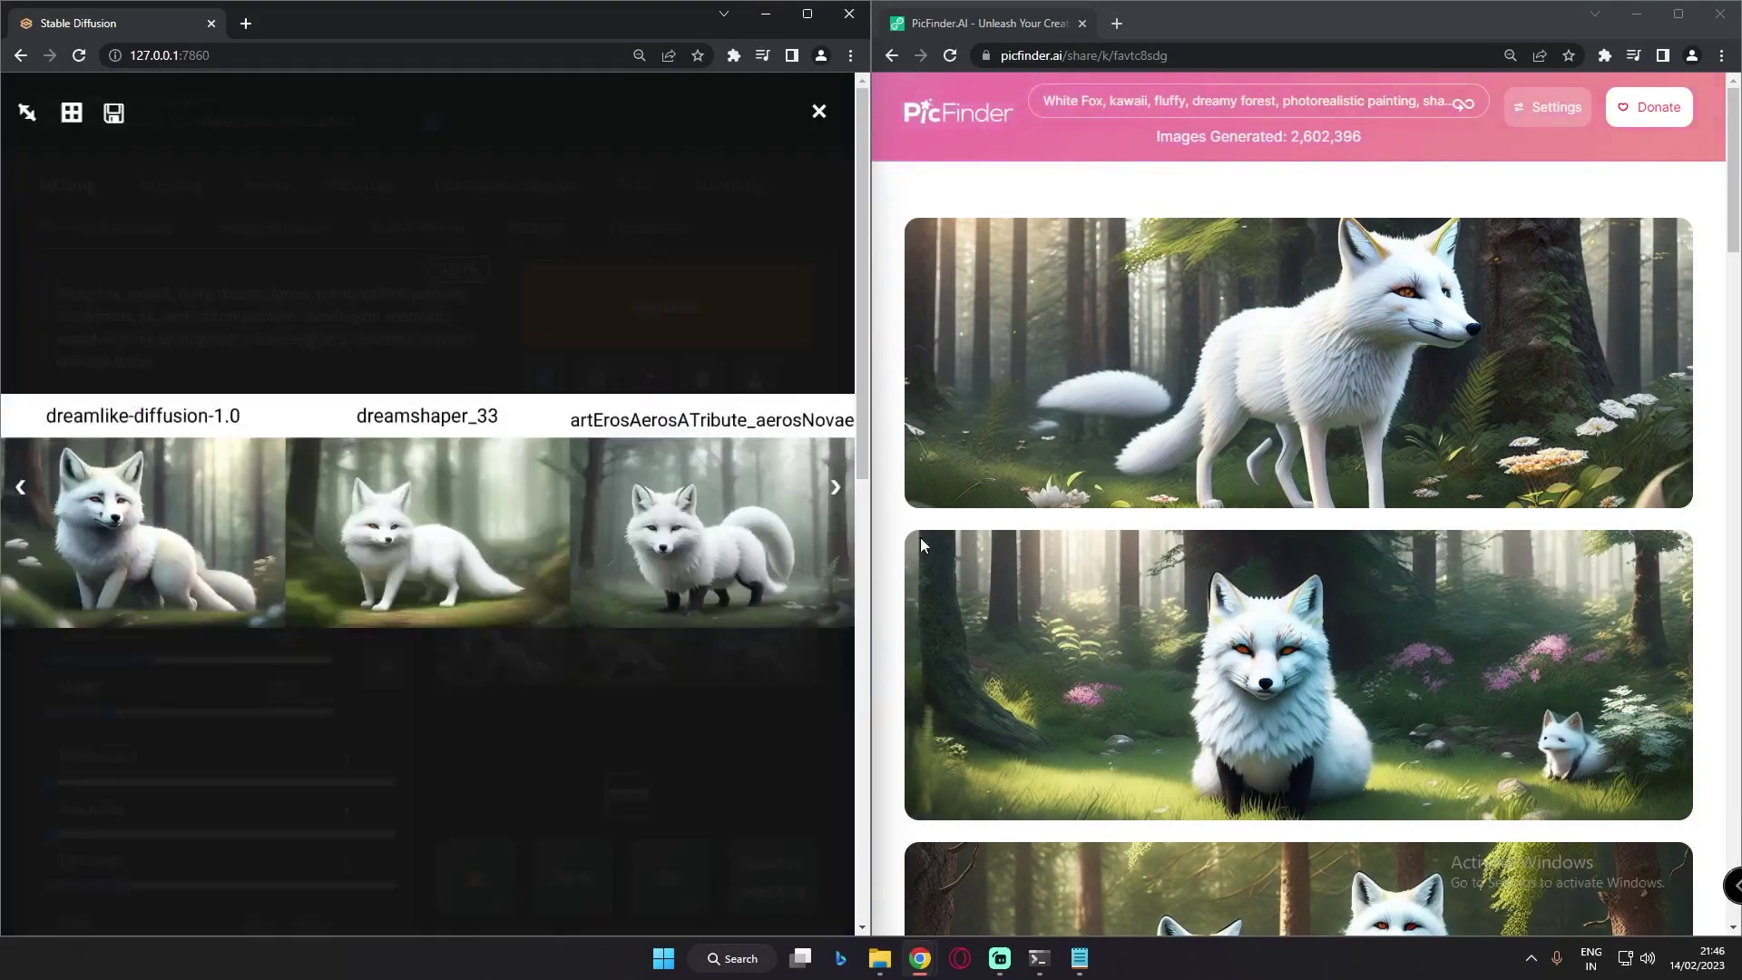
left_click(1570, 522)
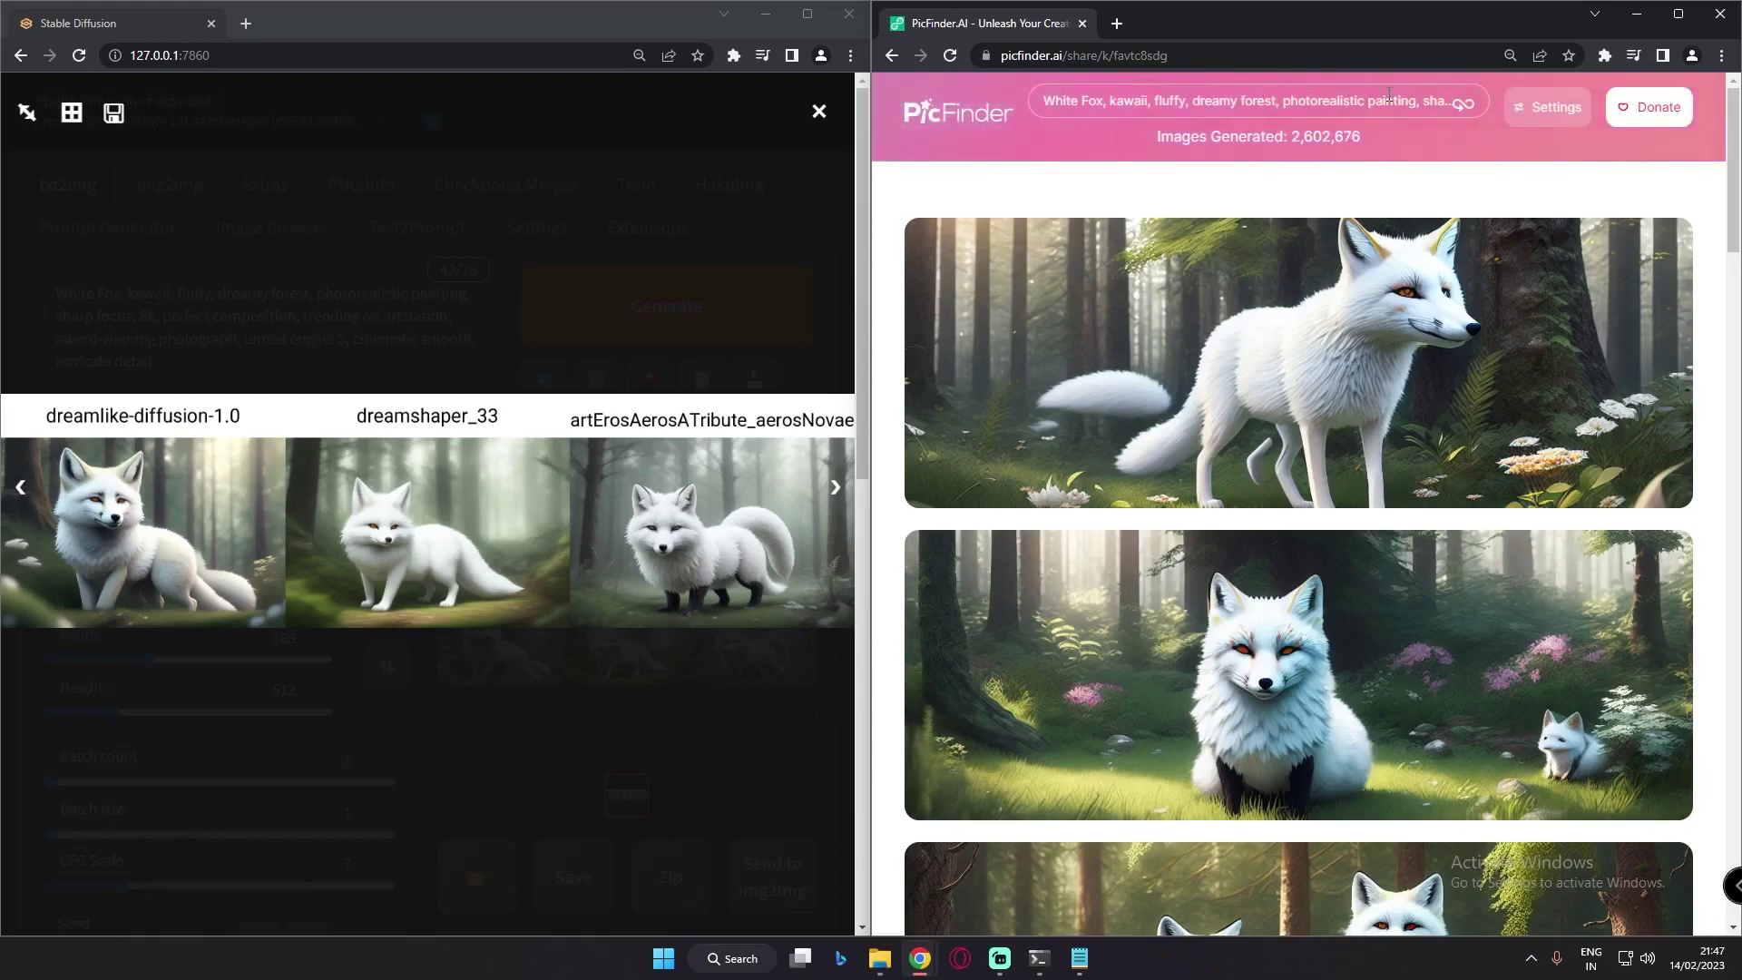
left_click(1534, 115)
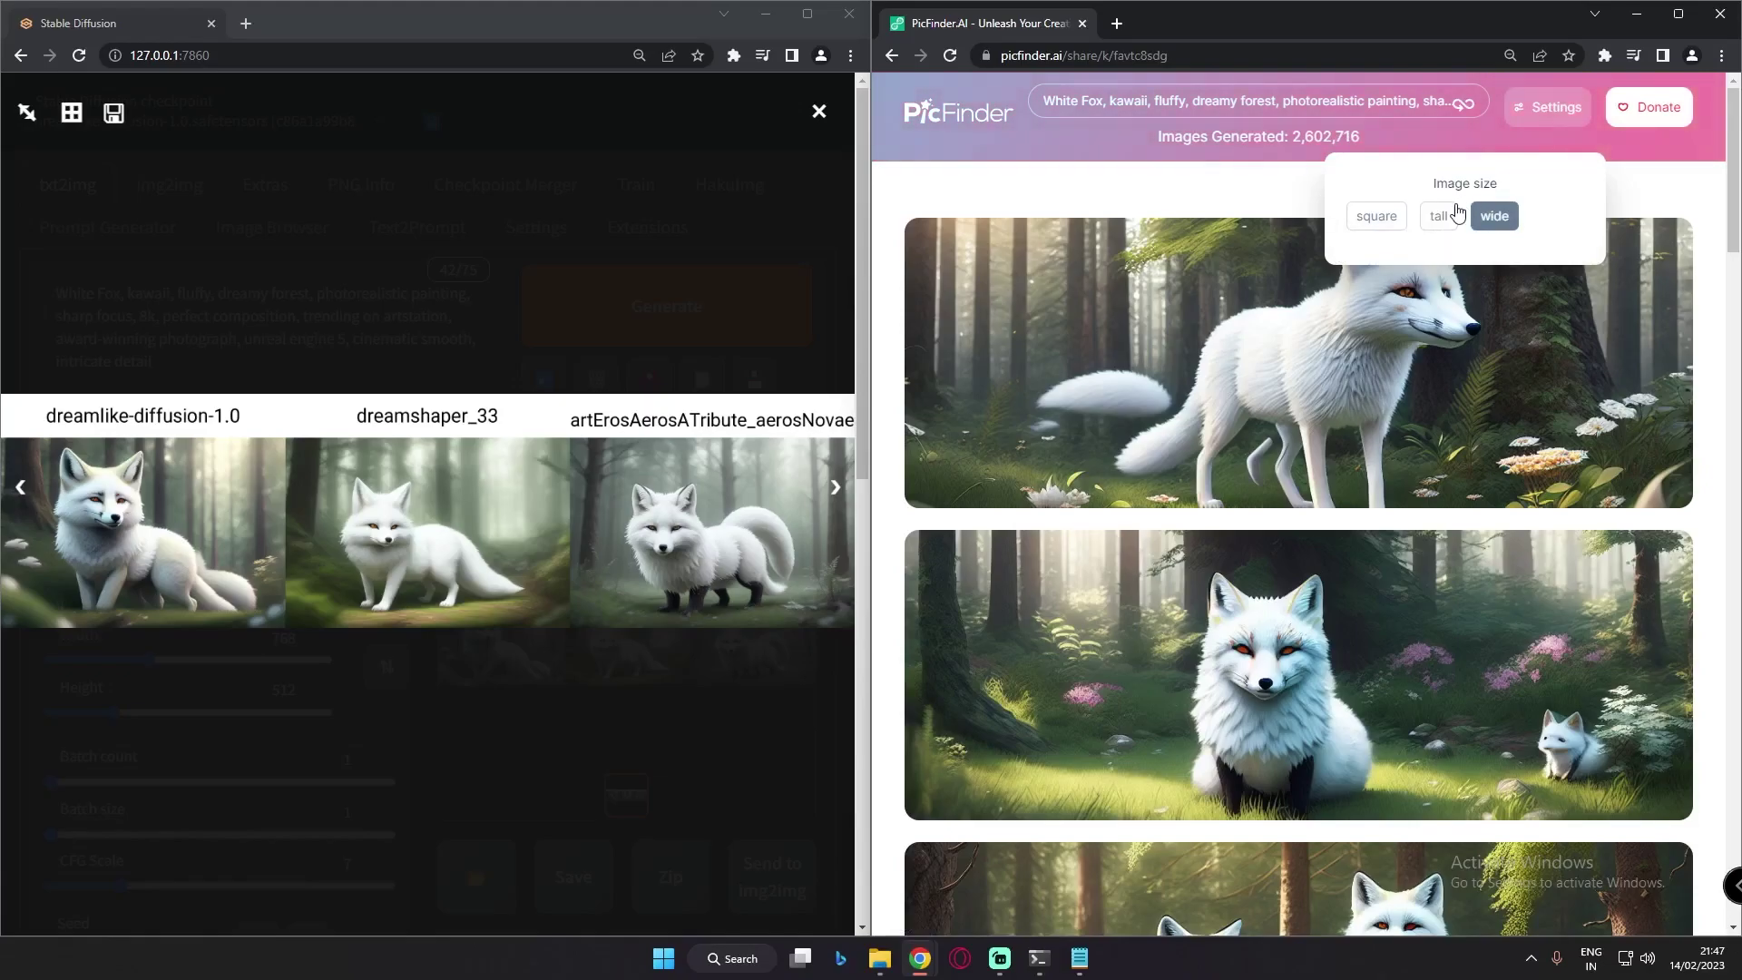
scroll(1638, 546, "down", 6)
scroll(1637, 535, "down", 10)
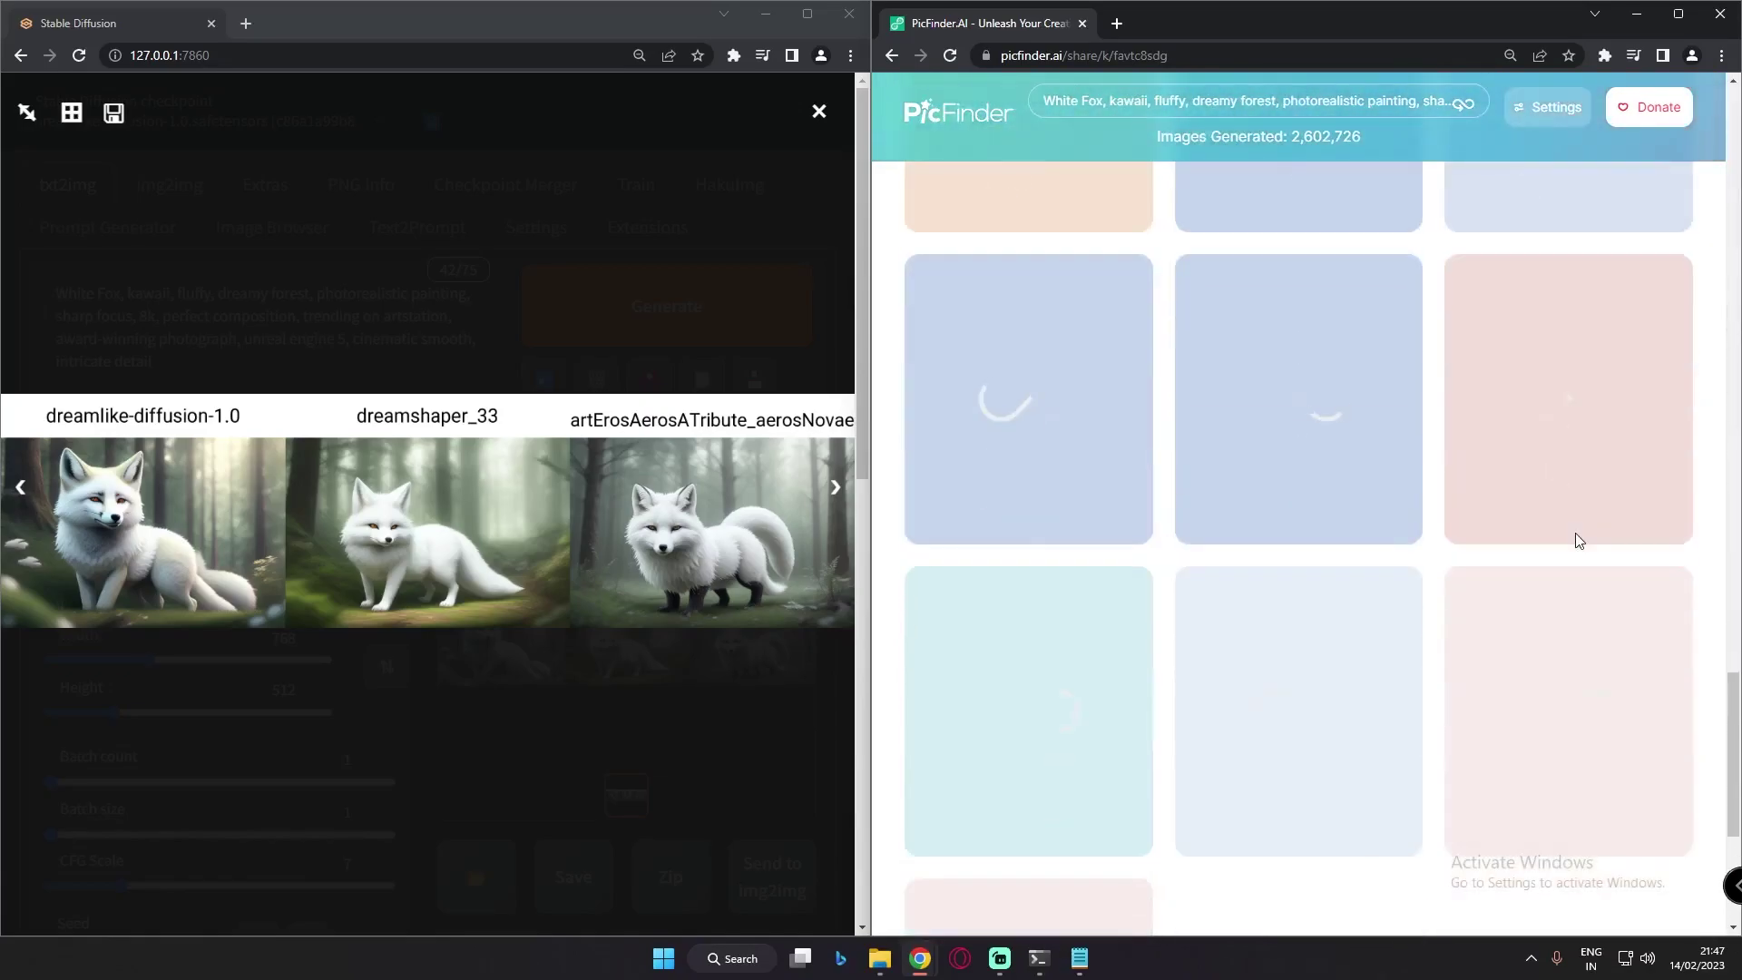
scroll(1213, 653, "up", 6)
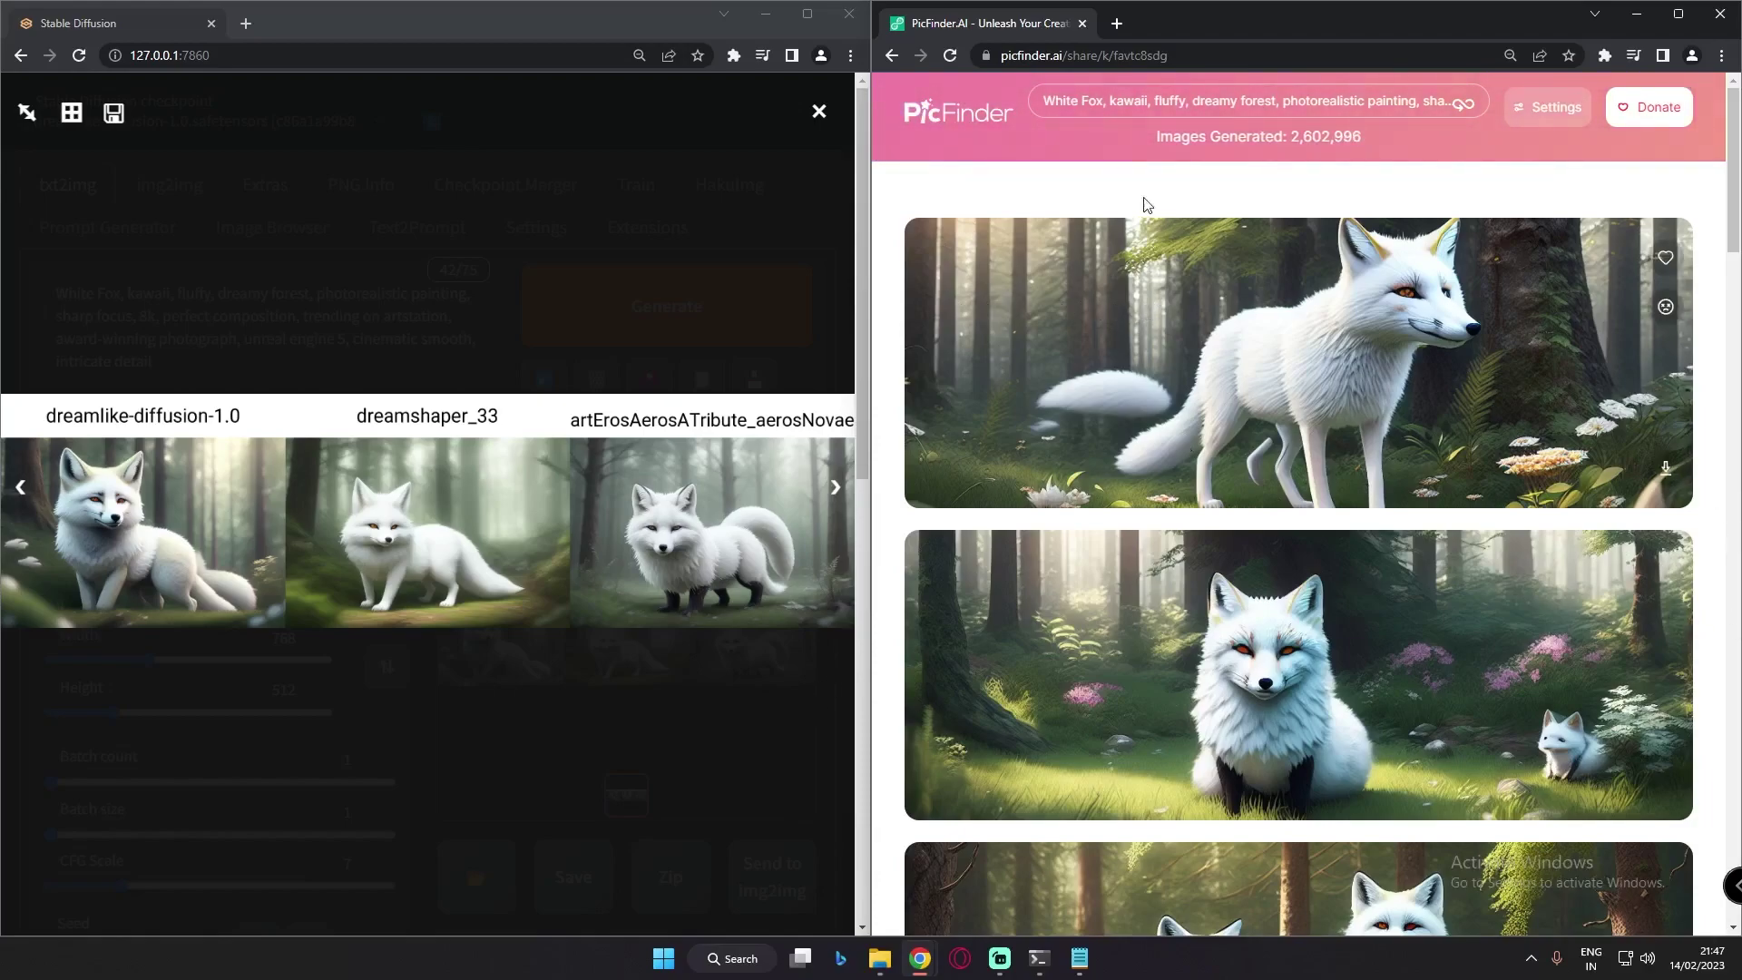
mouse_move(1417, 482)
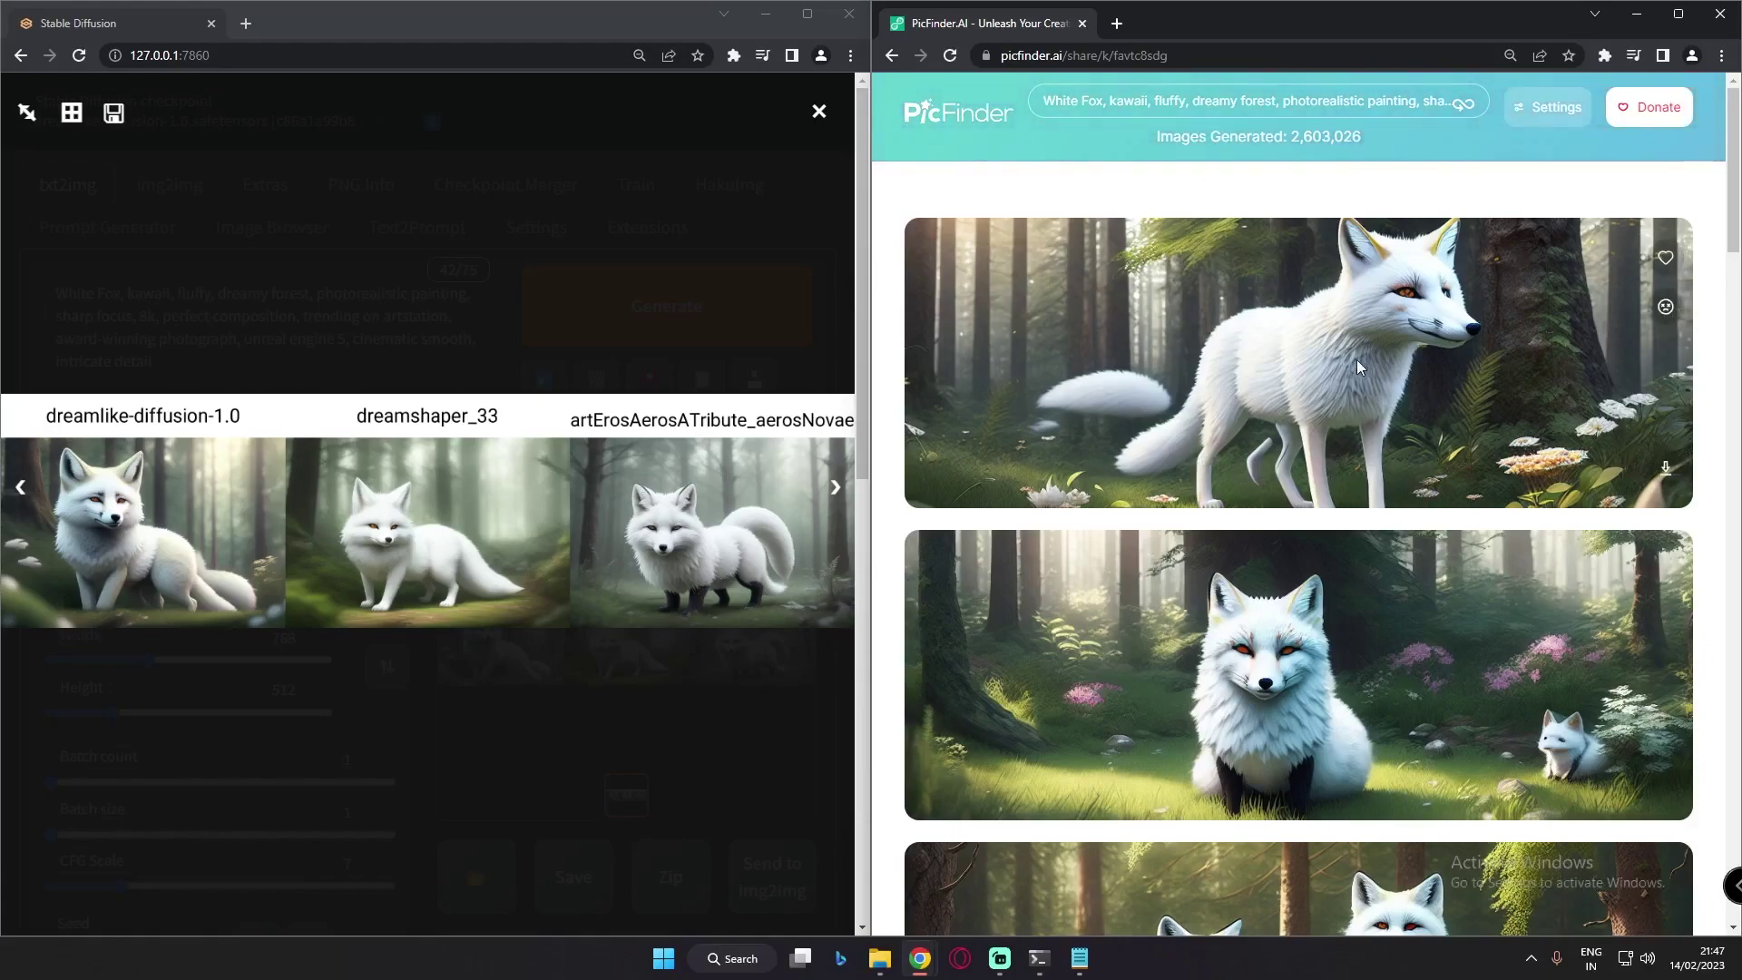